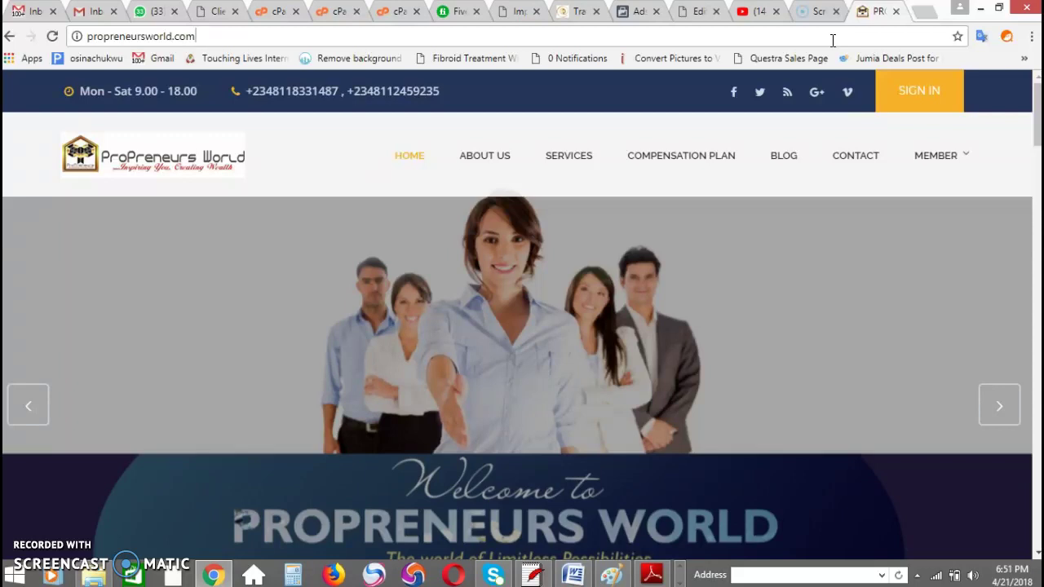
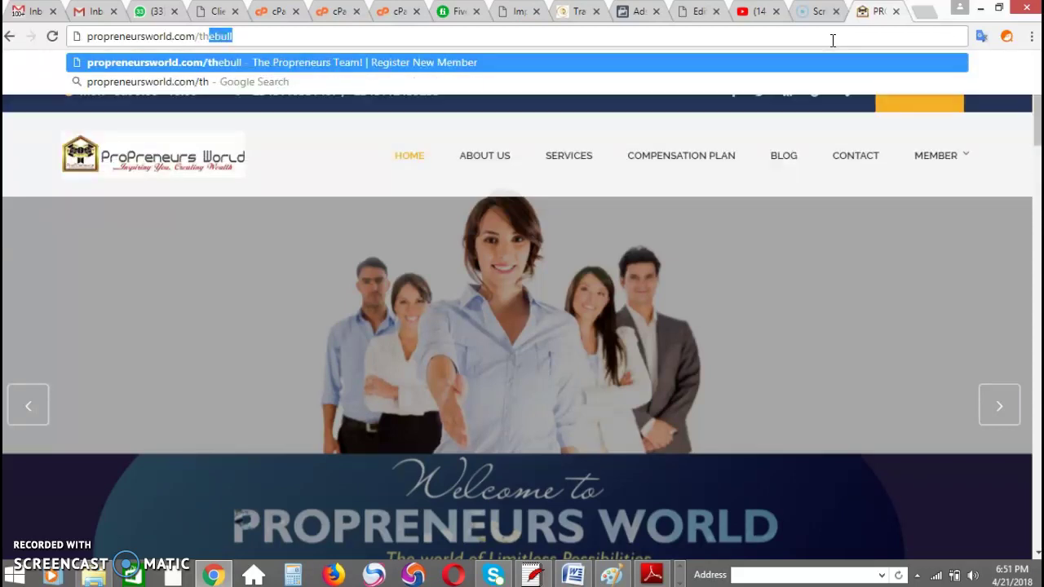
# Step: Load the registration page by adding the sponsor's referral username to the site address
pyautogui.press('Return')
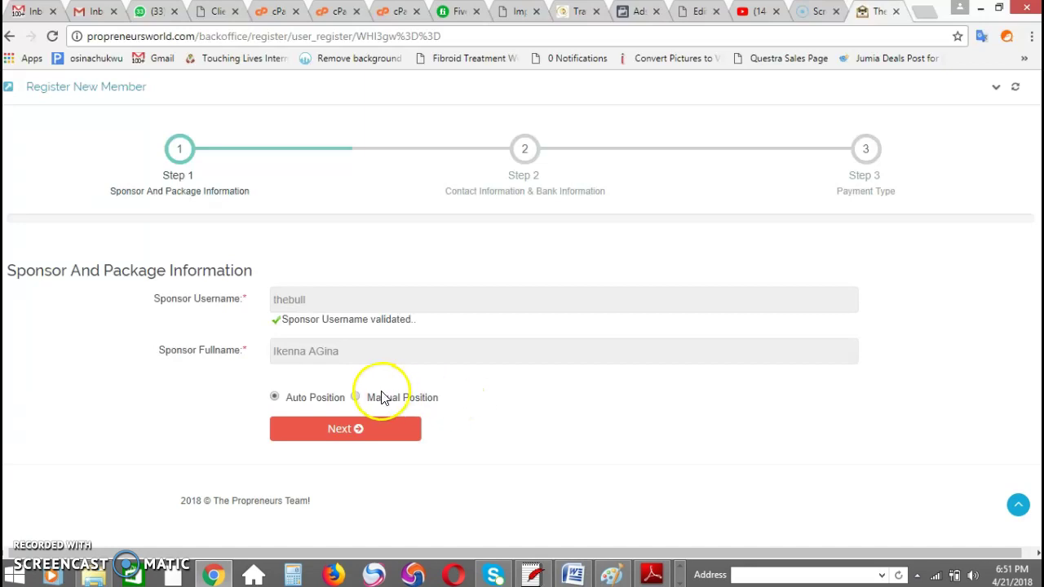
pyautogui.click(357, 400)
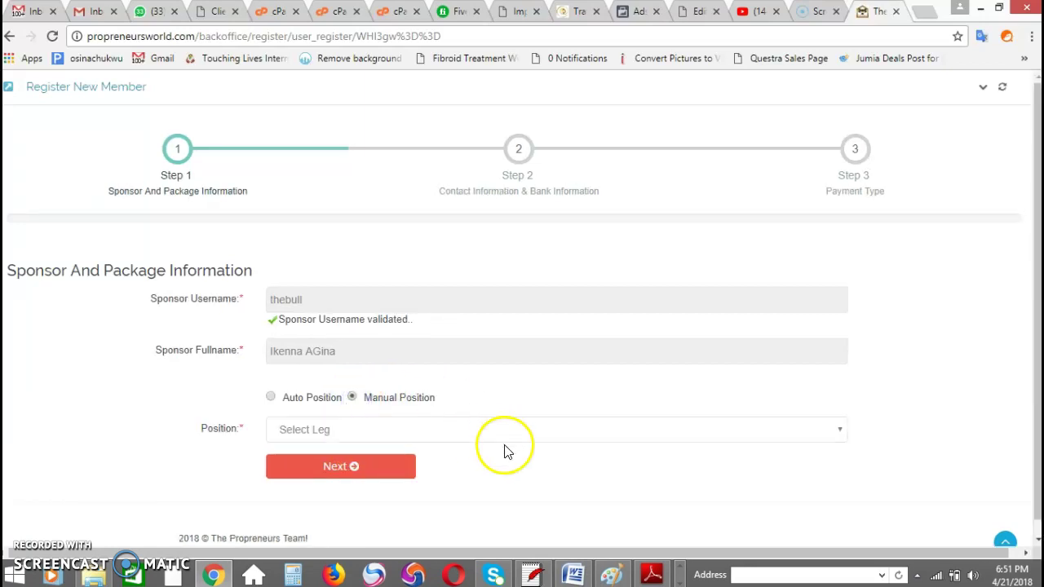
pyautogui.click(500, 439)
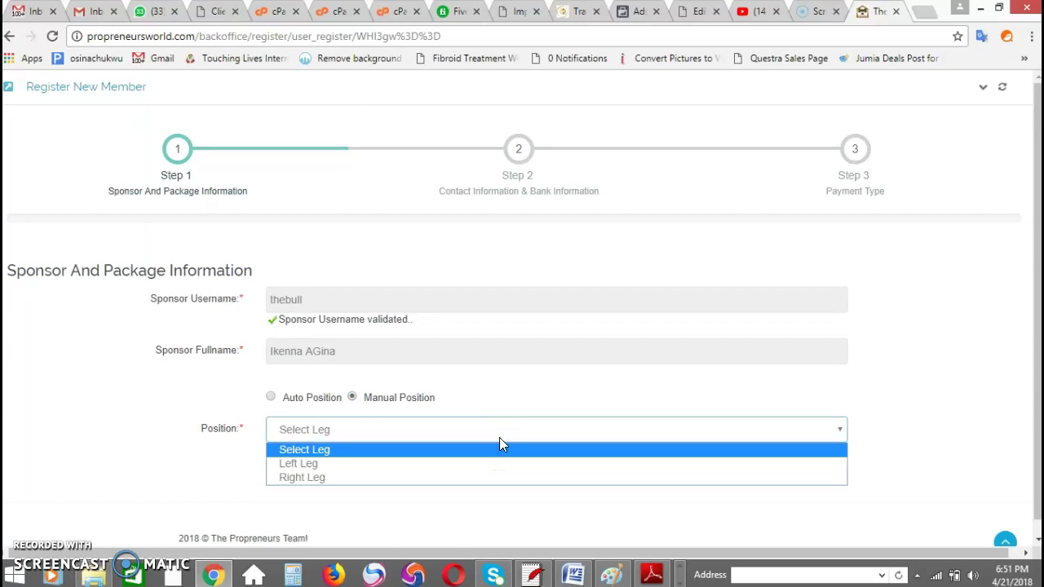
pyautogui.click(529, 385)
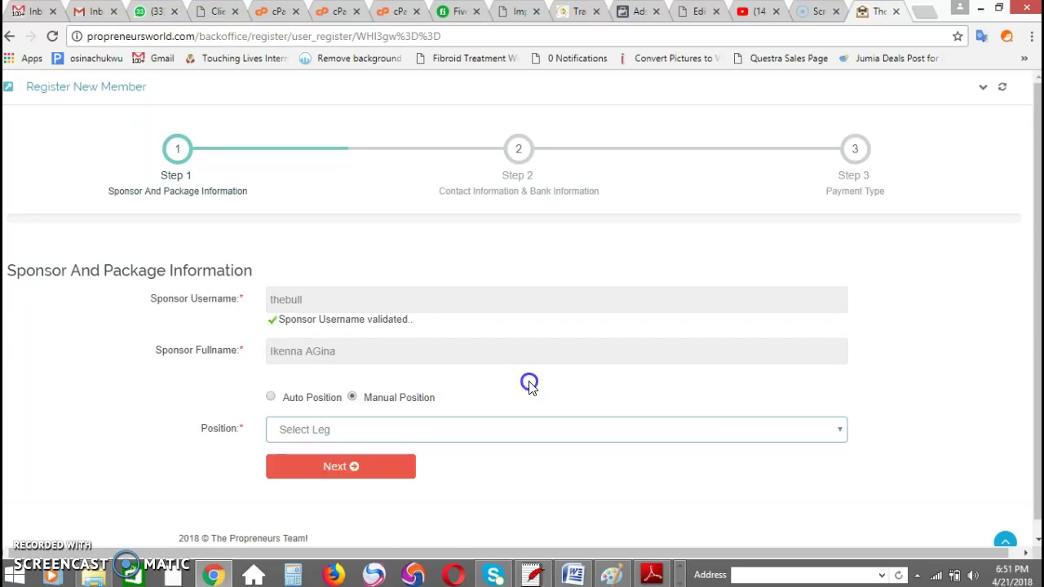
pyautogui.click(272, 399)
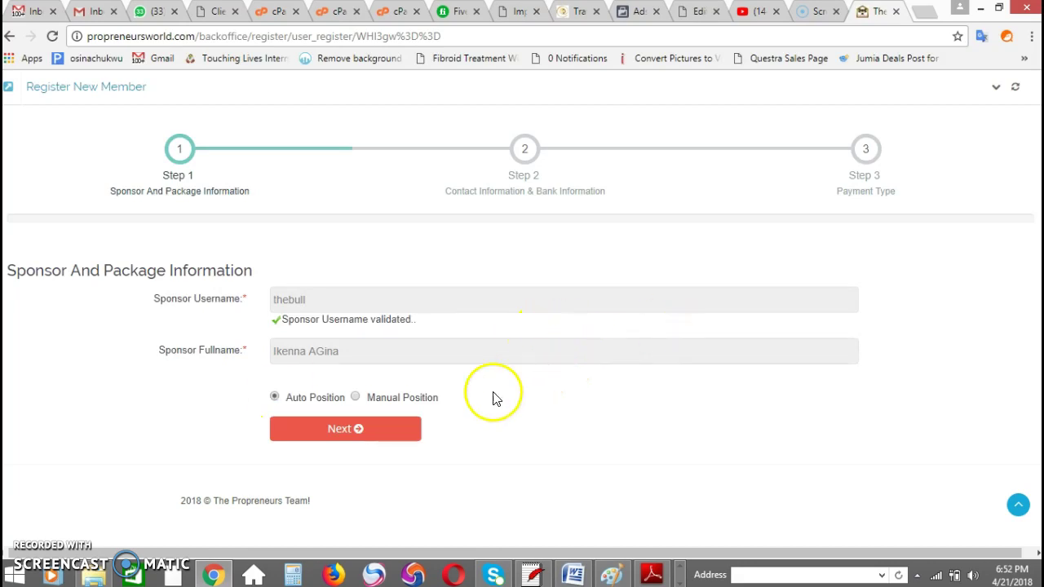
# Step: Go to step 2 and enter a login username, a password and its confirmation
pyautogui.click(400, 436)
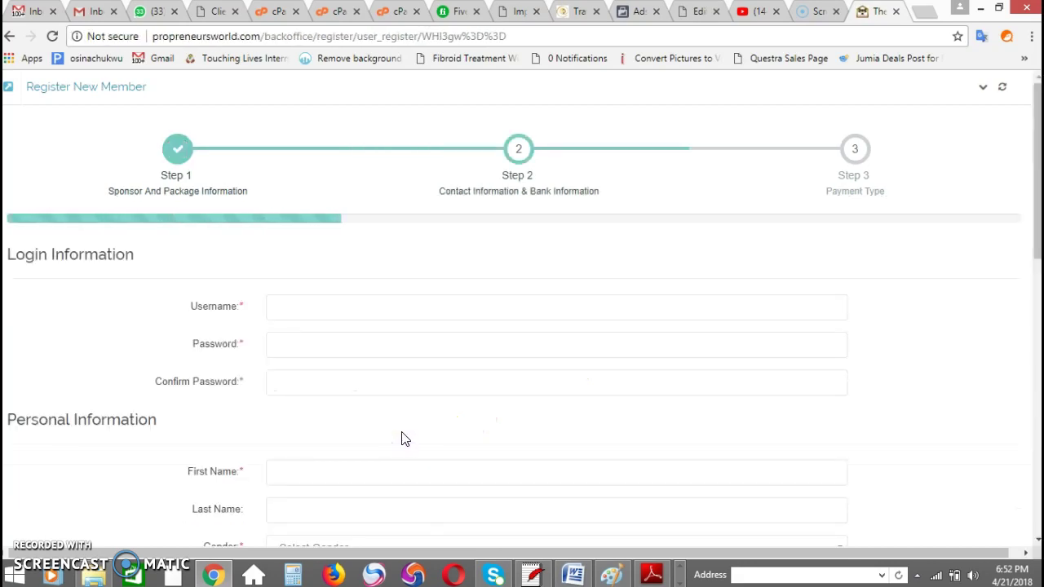
pyautogui.click(354, 306)
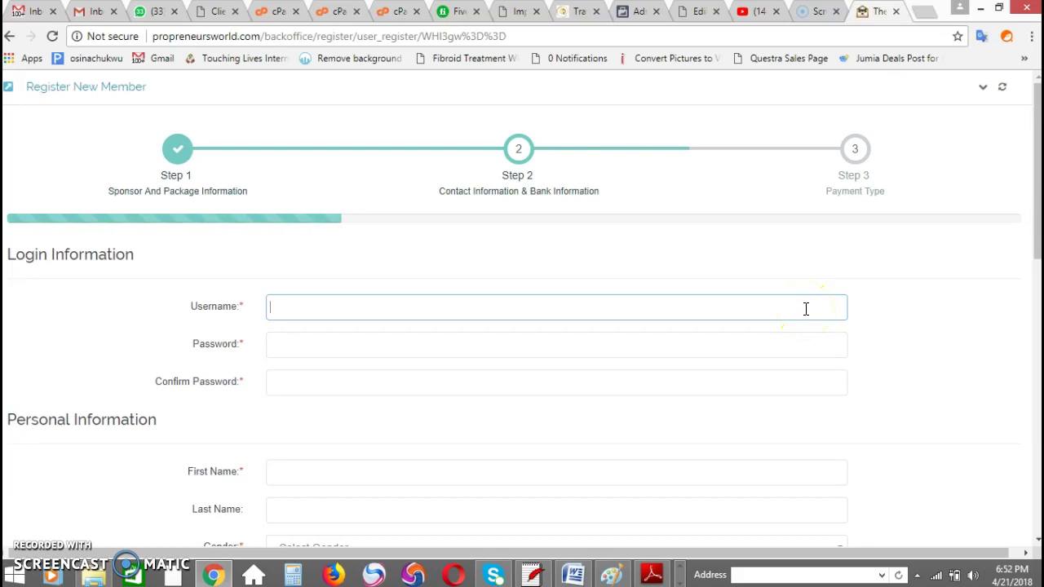
pyautogui.write('akpos')
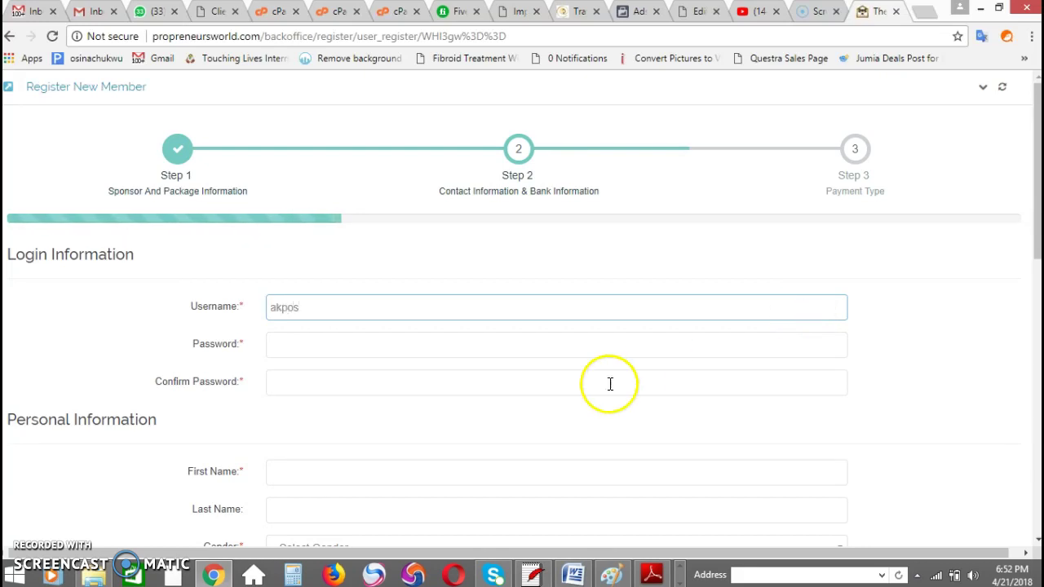
pyautogui.click(573, 352)
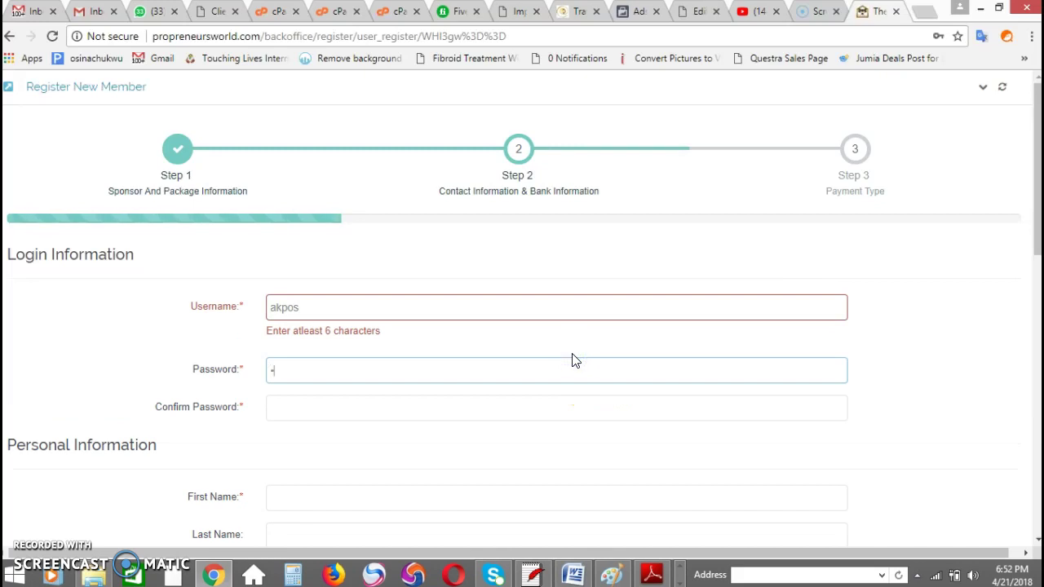
pyautogui.press('Tab')
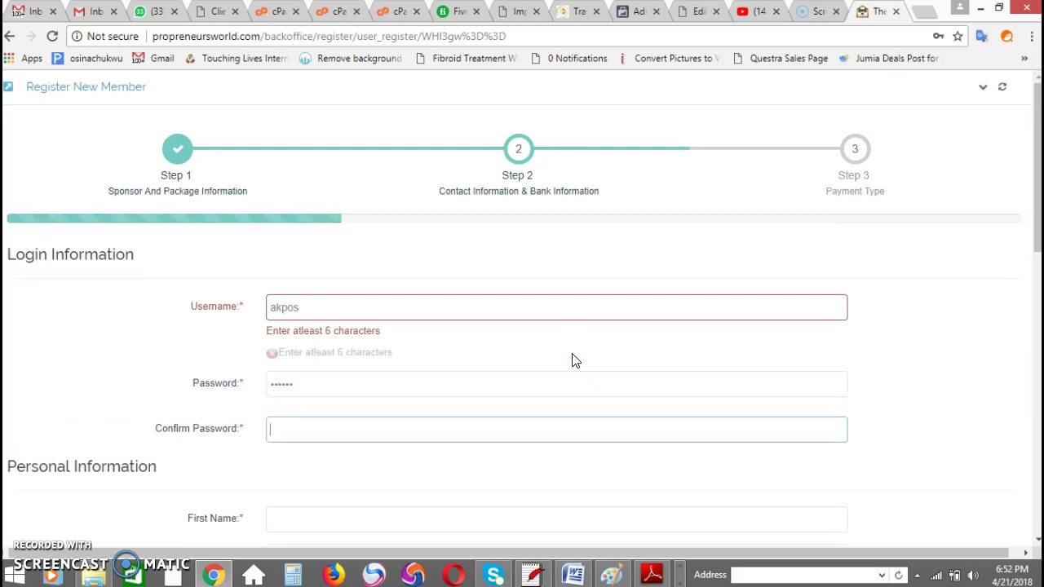
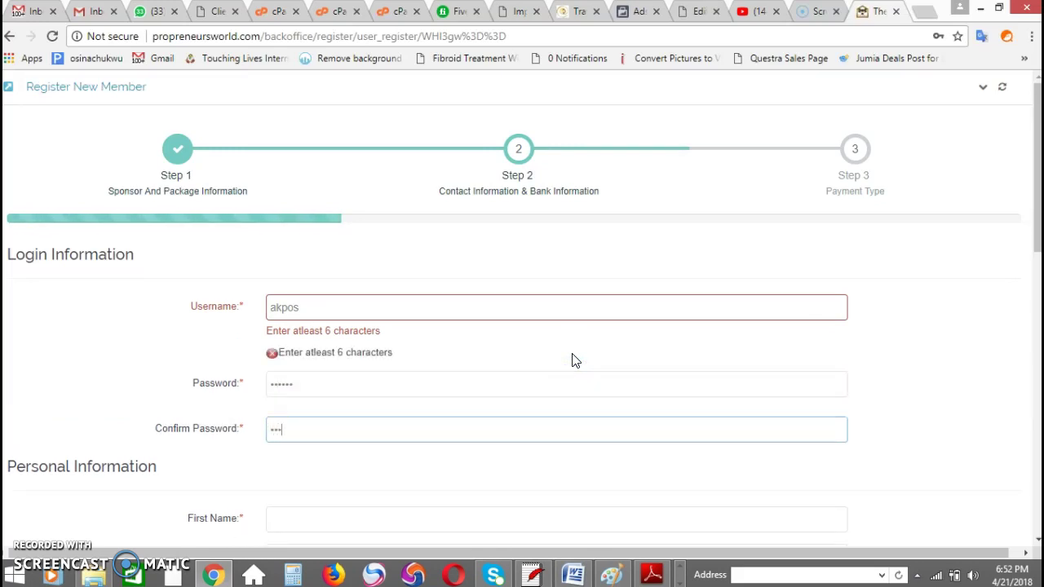
# Step: Extend the too-short username with '12' so the availability check passes
pyautogui.click(471, 305)
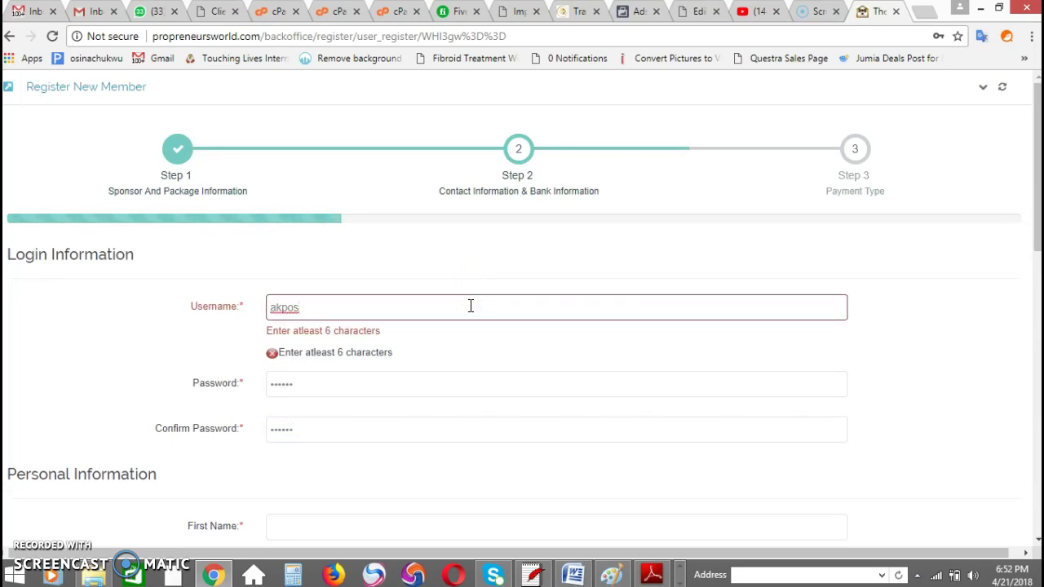
pyautogui.write('1')
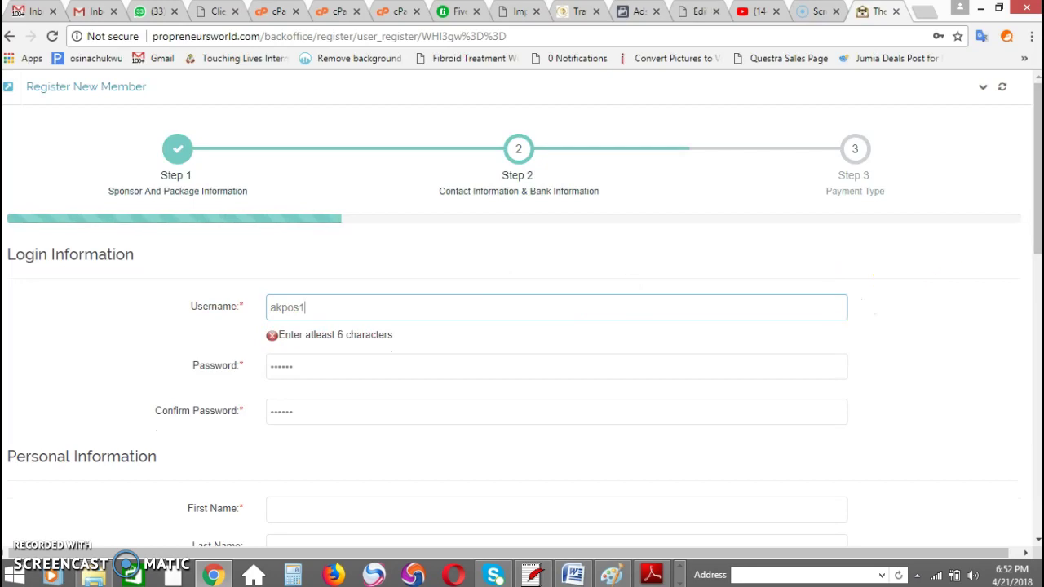
pyautogui.click(1035, 218)
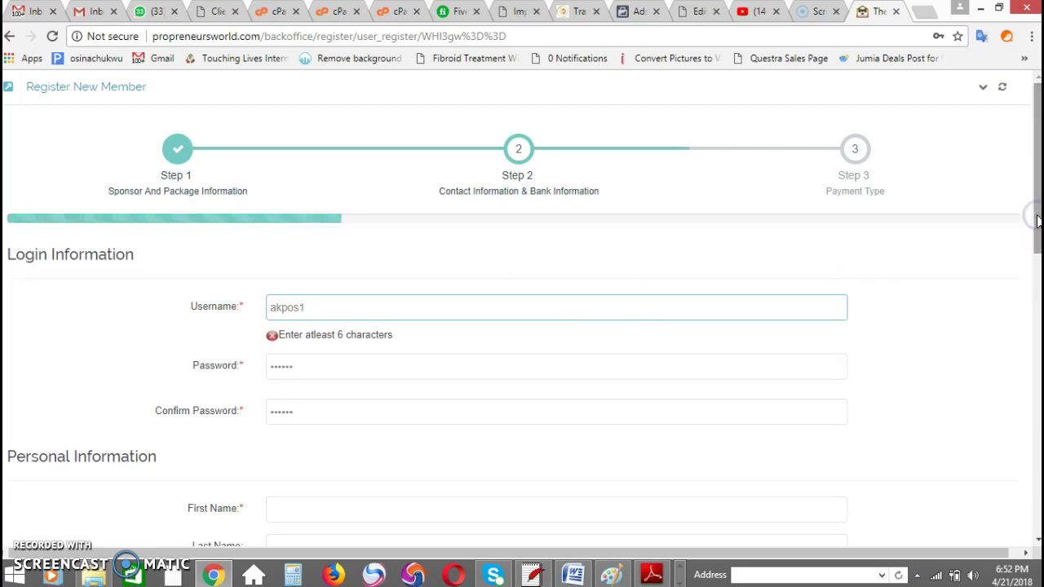
pyautogui.write('2')
pyautogui.click(810, 327)
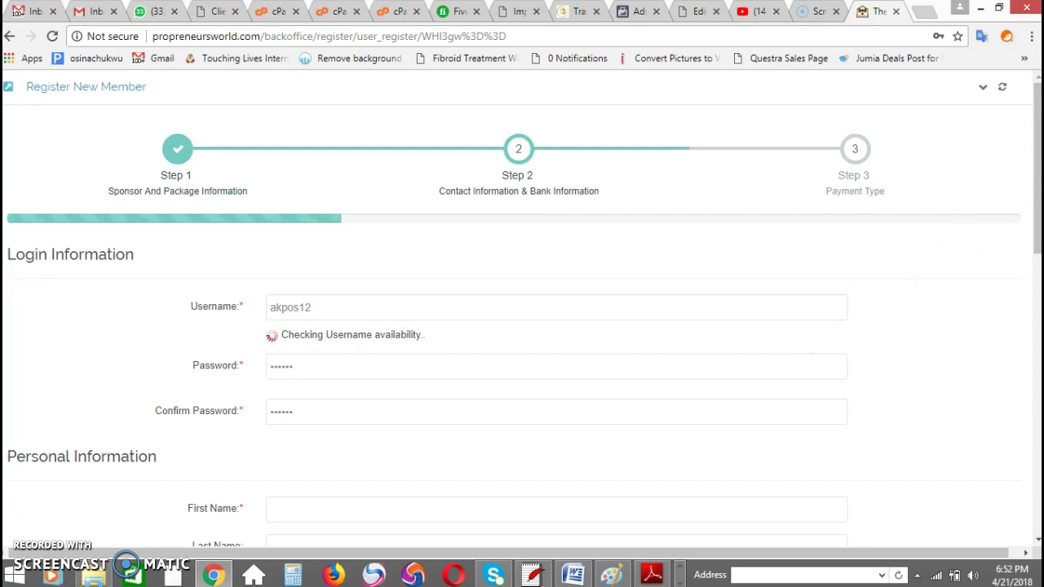
pyautogui.click(1035, 220)
pyautogui.moveTo(1035, 221); pyautogui.dragTo(1035, 258)
# Step: Enter the member's first and last name and set gender to Male
pyautogui.click(494, 412)
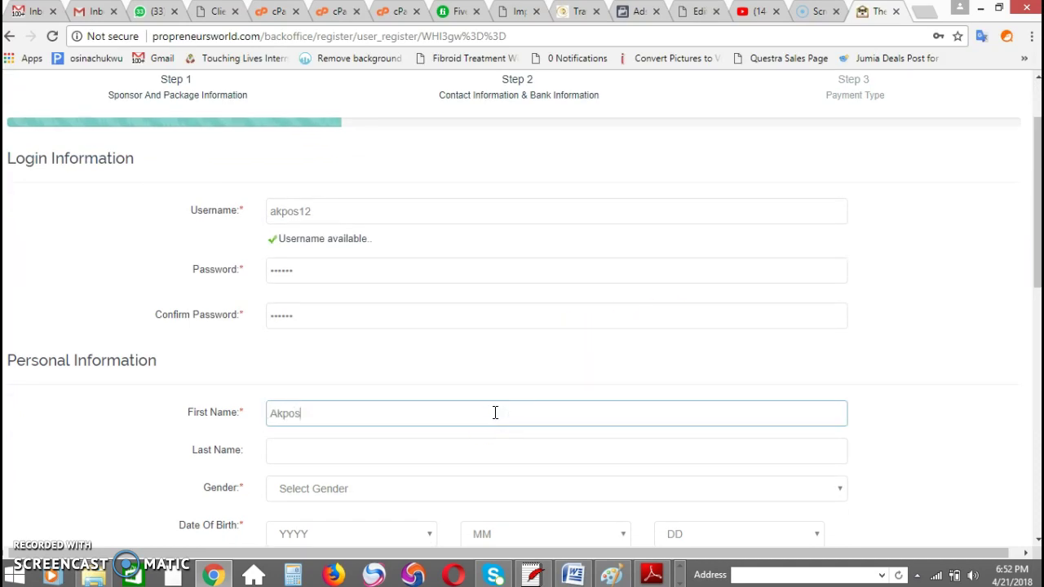
pyautogui.press('Tab')
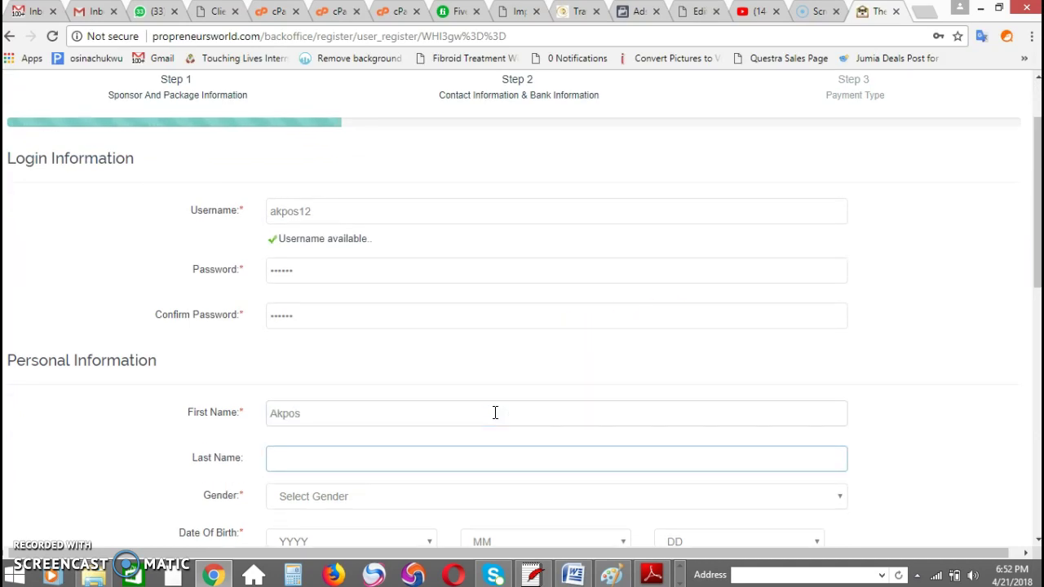
pyautogui.click(676, 487)
pyautogui.press('Up')
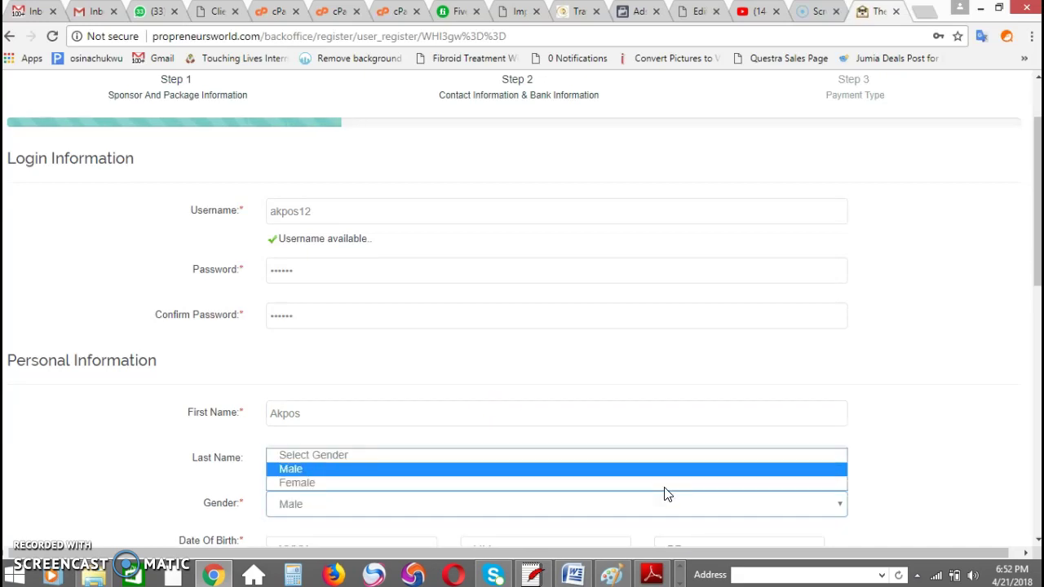
pyautogui.click(757, 424)
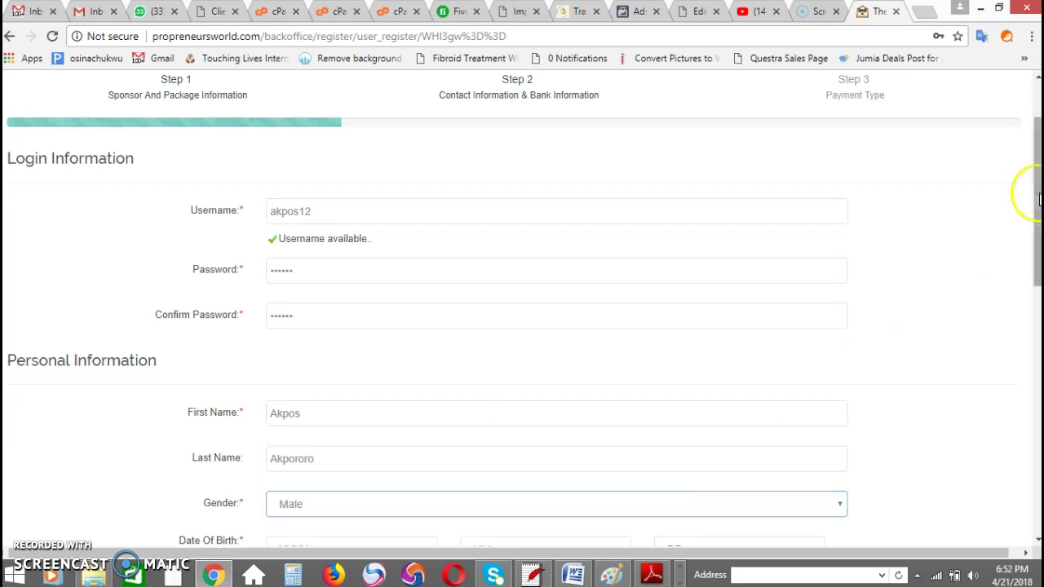
# Step: Set the birth date to year 1917, month 02, day 17
pyautogui.moveTo(1039, 196); pyautogui.dragTo(1039, 268)
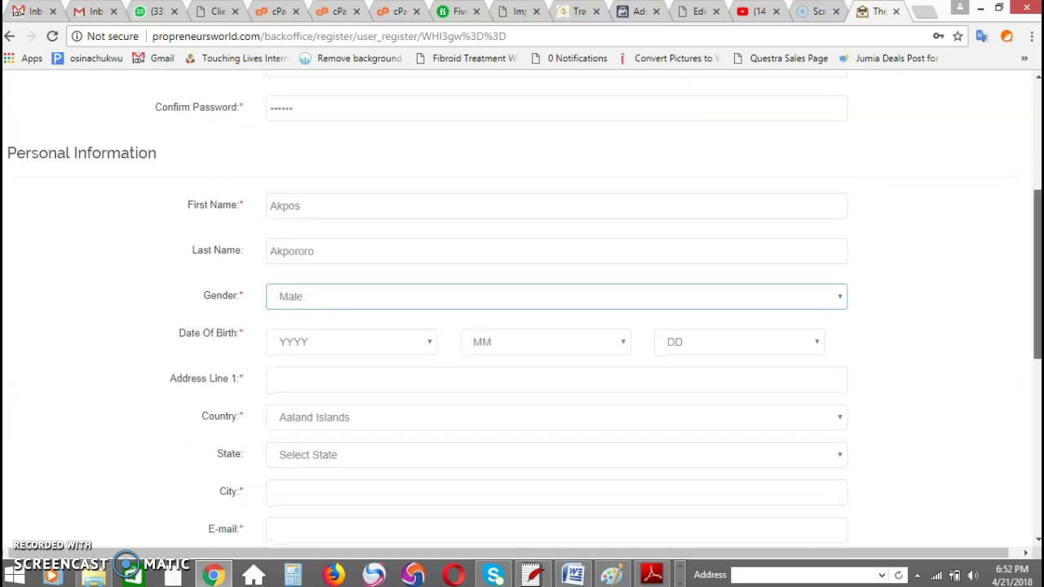
pyautogui.click(399, 343)
pyautogui.click(366, 310)
pyautogui.click(513, 351)
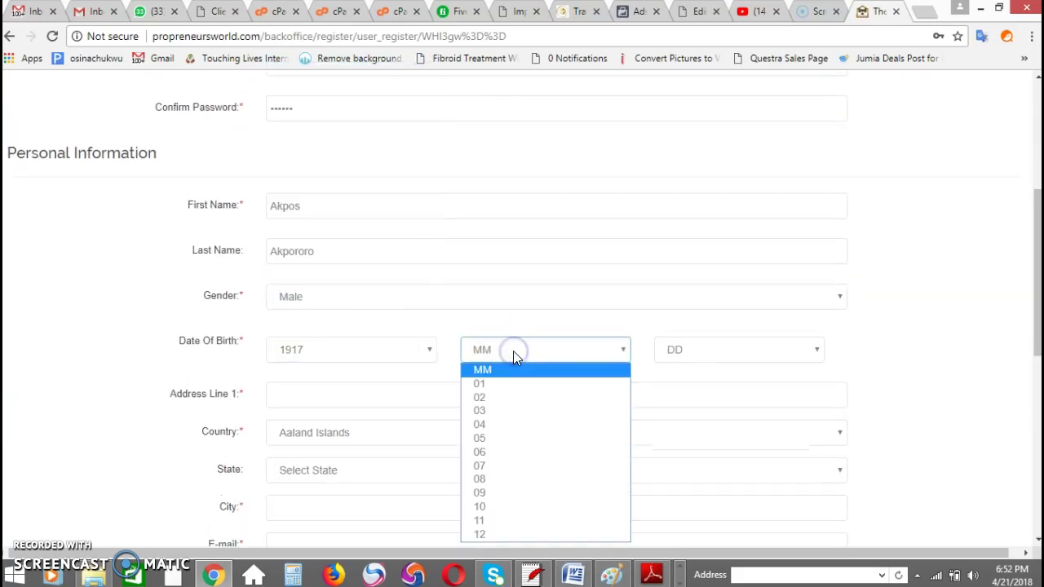
pyautogui.click(525, 397)
pyautogui.click(692, 352)
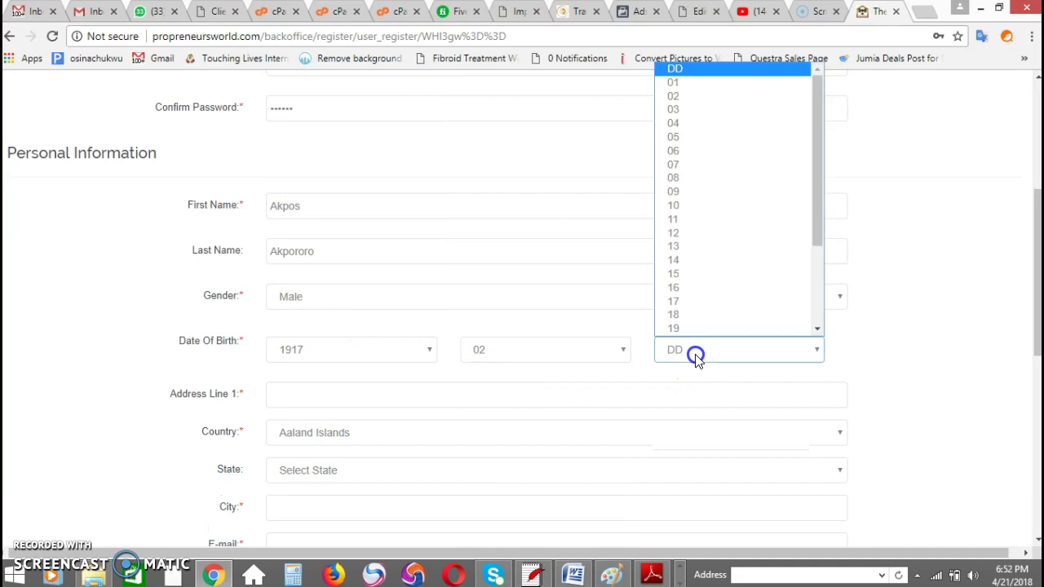
pyautogui.click(694, 300)
# Step: Fill in the street address, choose Nigeria as country and Lagos as state
pyautogui.click(351, 394)
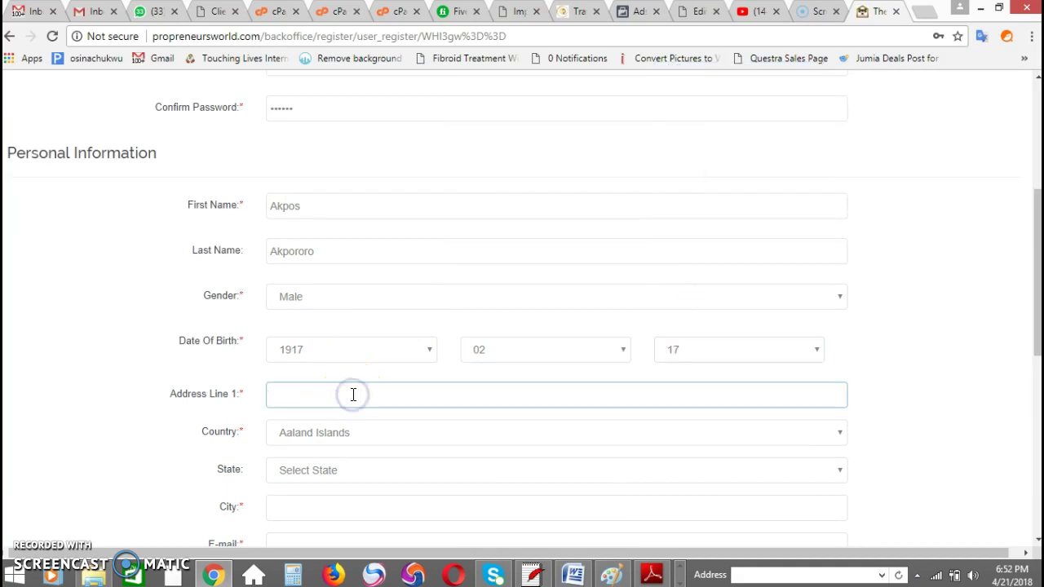
pyautogui.write('Festact o')
pyautogui.press('BackSpace')
pyautogui.write('town')
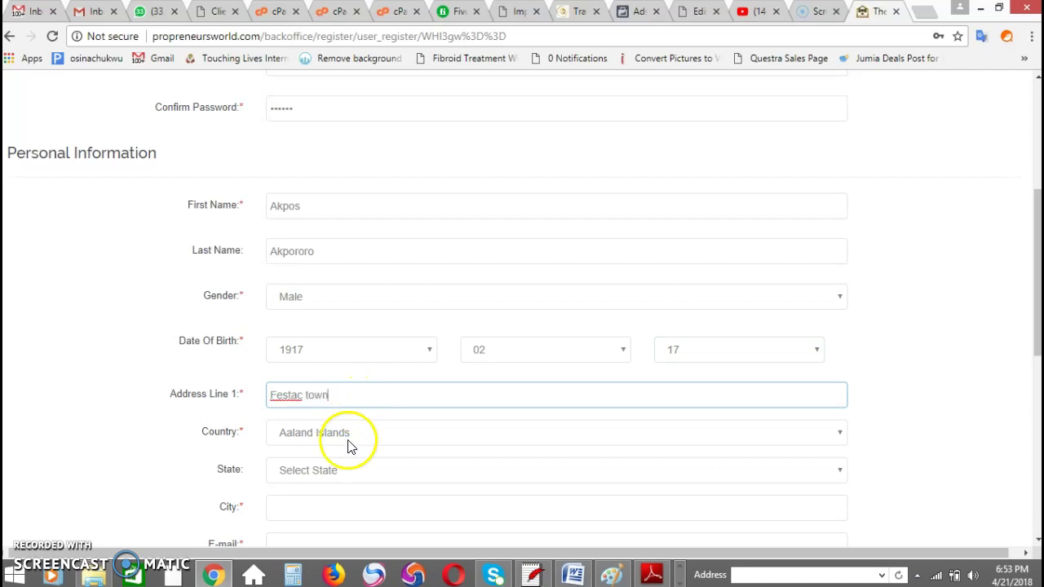
pyautogui.click(349, 440)
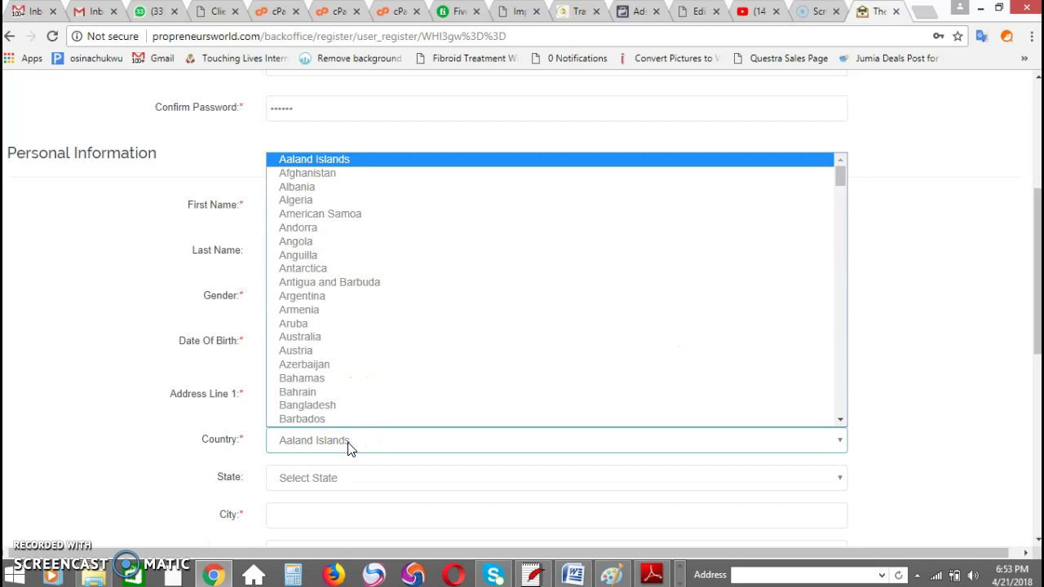
pyautogui.press('n')
pyautogui.press('n')
pyautogui.press('n')
pyautogui.press('n')
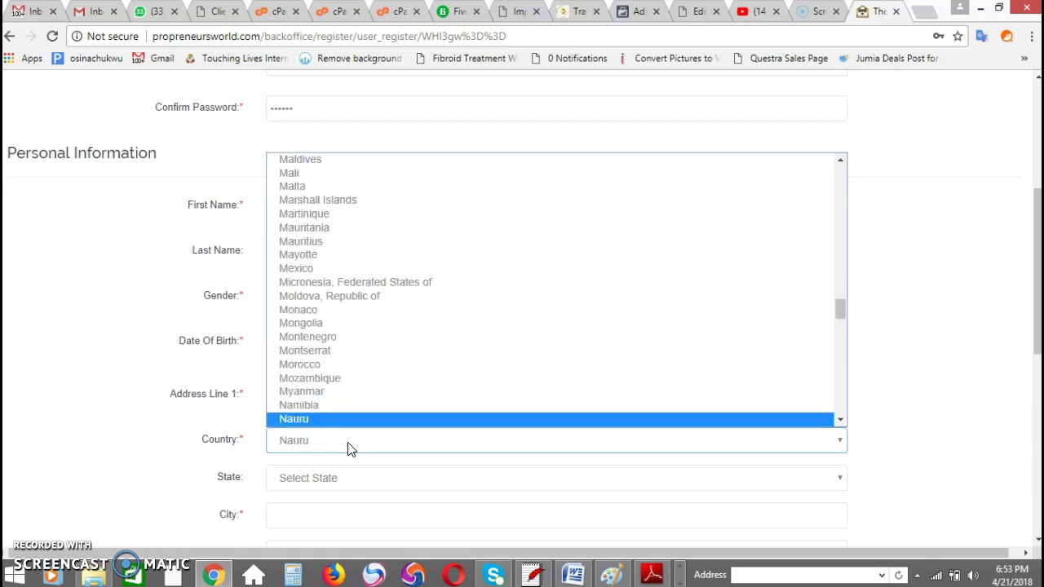
pyautogui.press('n')
pyautogui.press('n')
pyautogui.press('n')
pyautogui.press('n')
pyautogui.press('n')
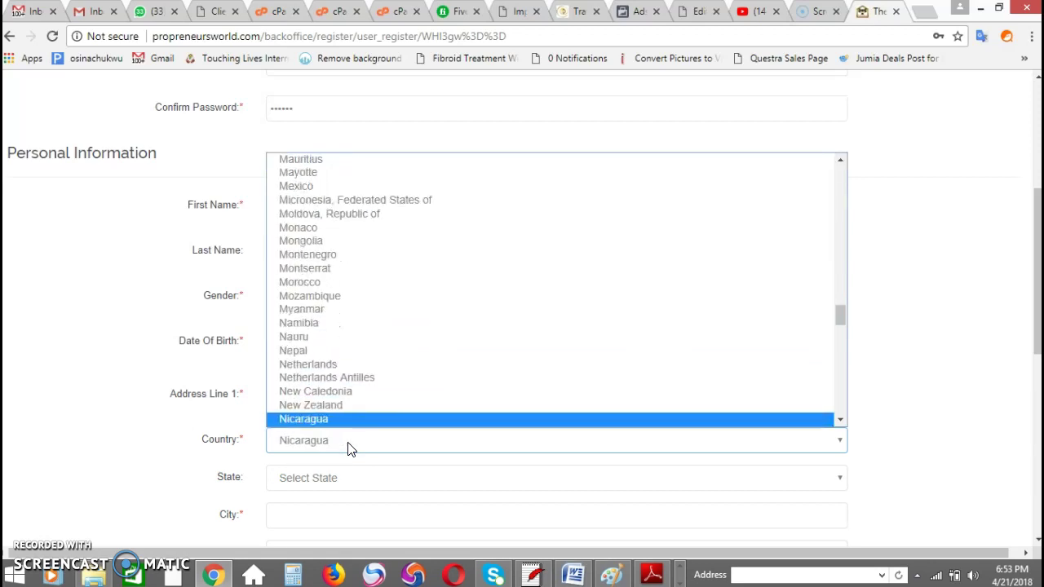
pyautogui.press('n')
pyautogui.press('Return')
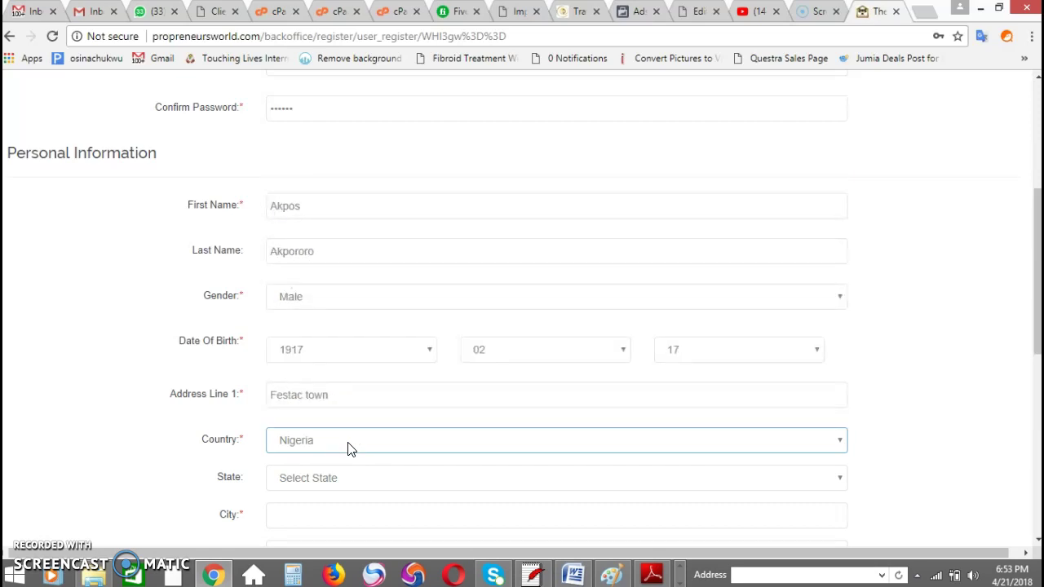
pyautogui.click(425, 485)
pyautogui.press('l')
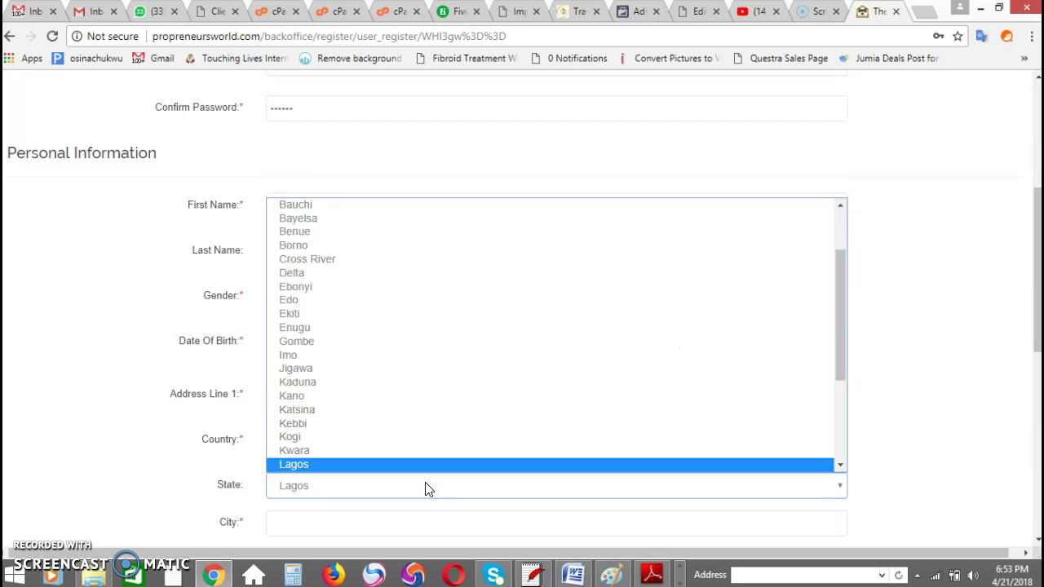
pyautogui.press('Return')
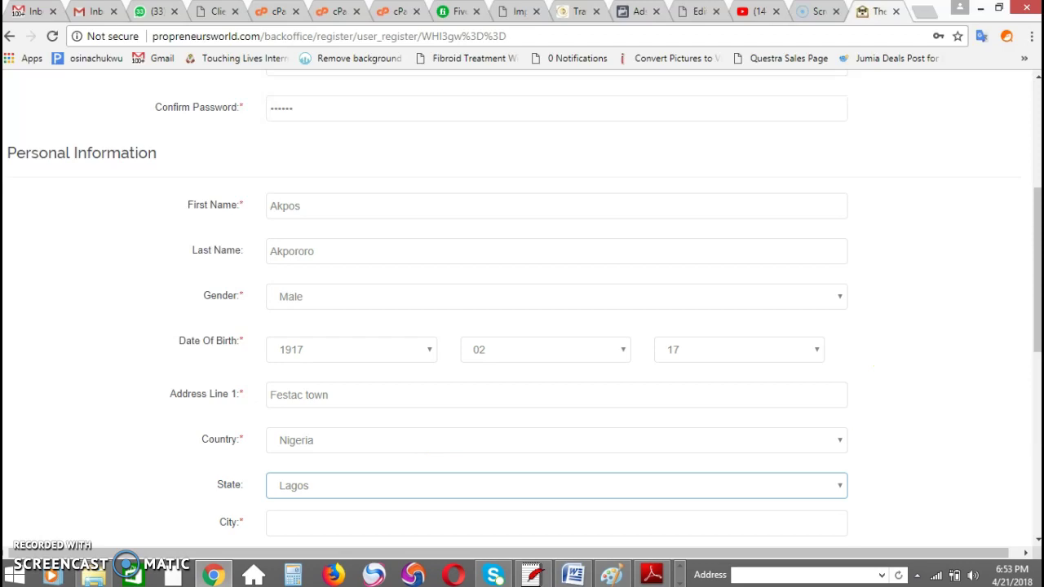
# Step: Enter Lagos as the city, then the member's e-mail (validated) and mobile number
pyautogui.scroll(-3, 1031, 331)
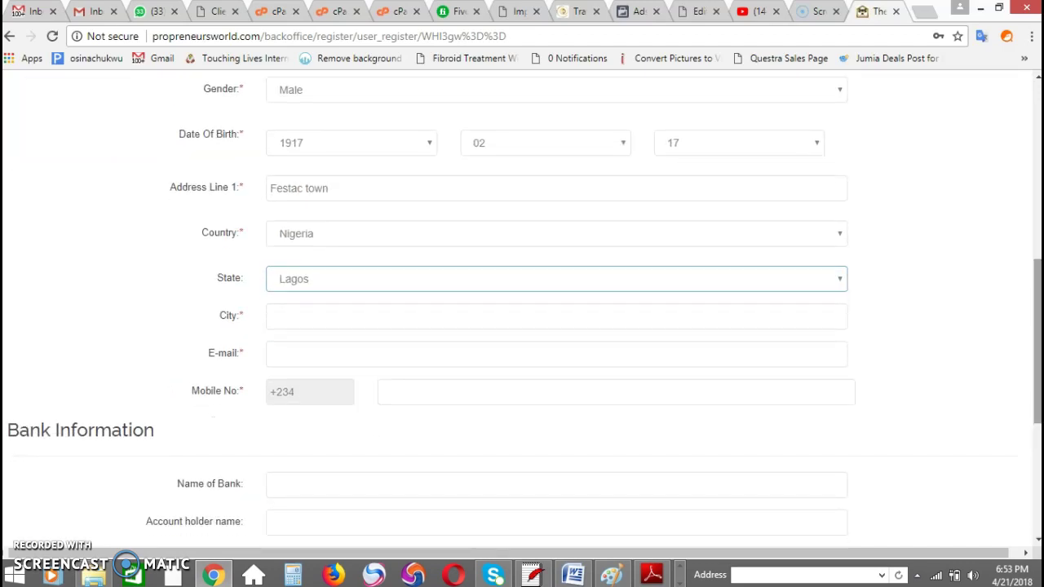
pyautogui.click(622, 317)
pyautogui.write('Lagos')
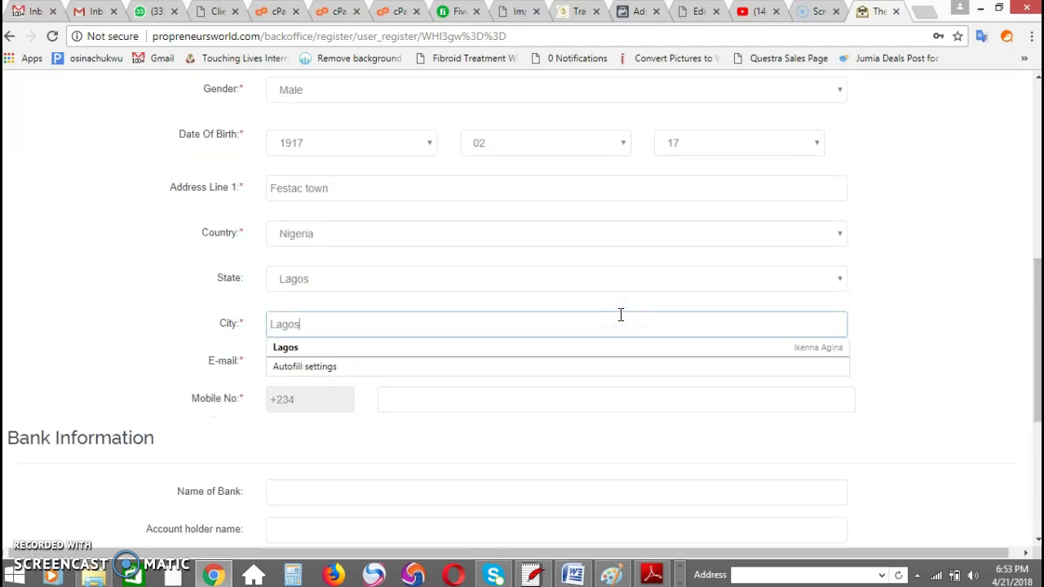
pyautogui.press('Tab')
pyautogui.click(530, 379)
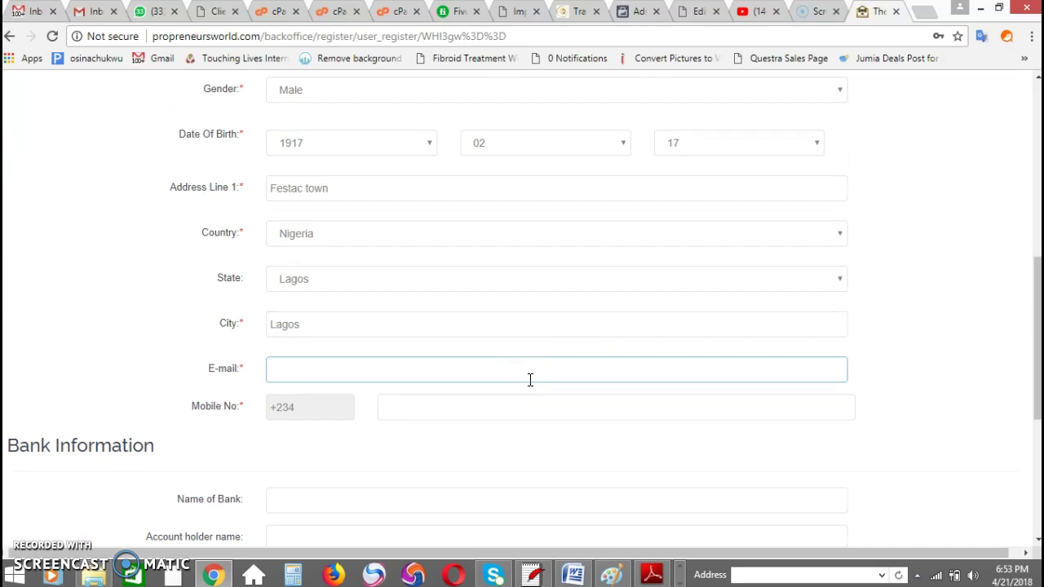
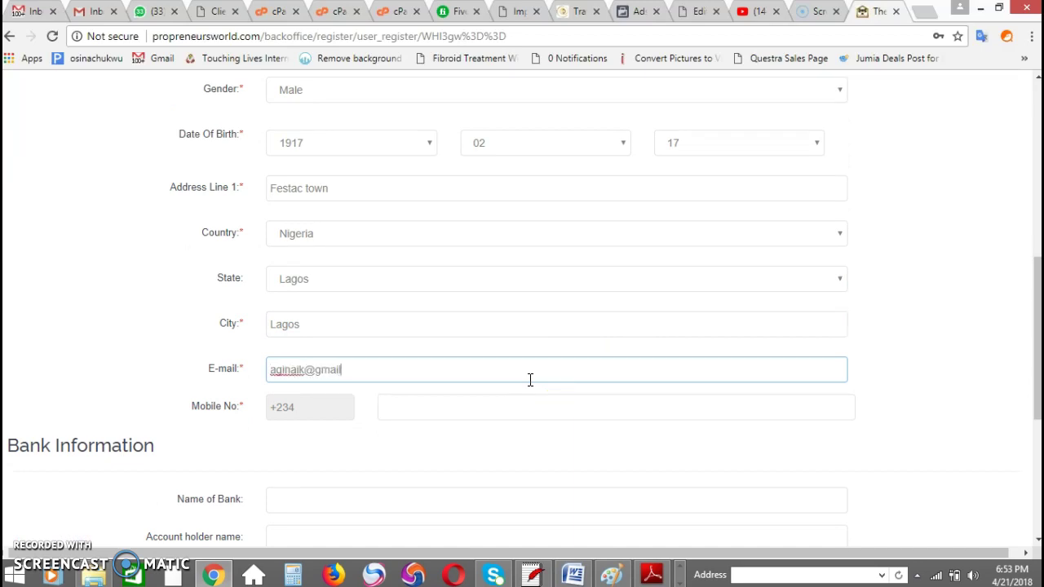
pyautogui.click(454, 455)
pyautogui.click(452, 450)
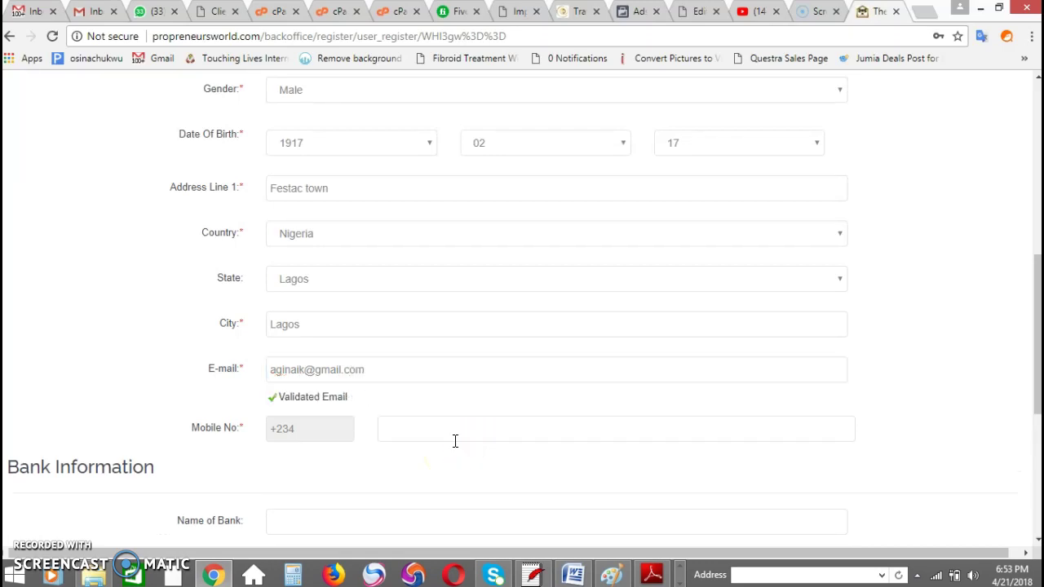
pyautogui.click(448, 430)
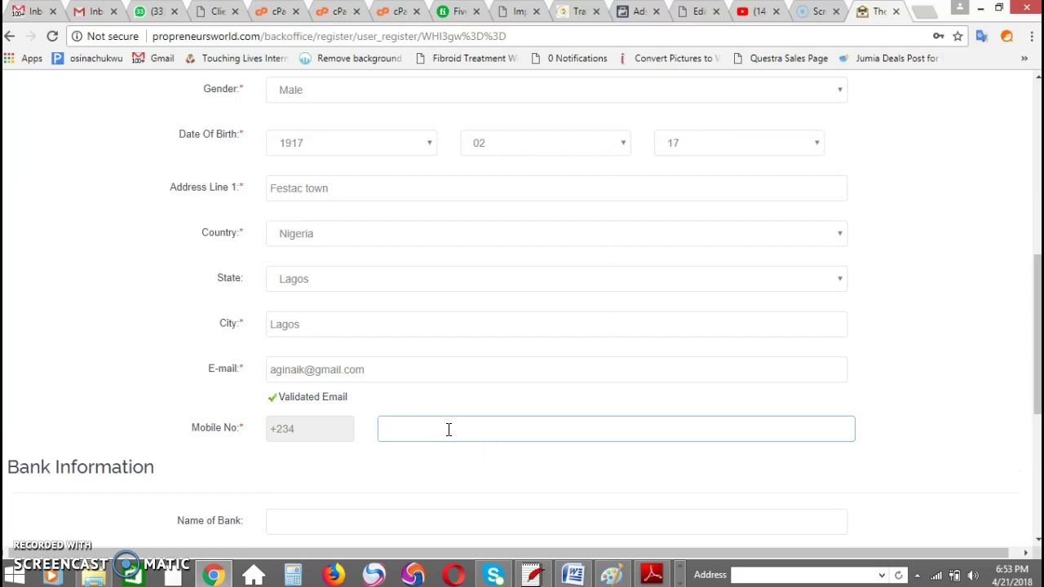
pyautogui.moveTo(1032, 303)
pyautogui.mouseDown()
pyautogui.moveTo(1037, 316)
pyautogui.moveTo(1037, 287)
pyautogui.mouseUp()
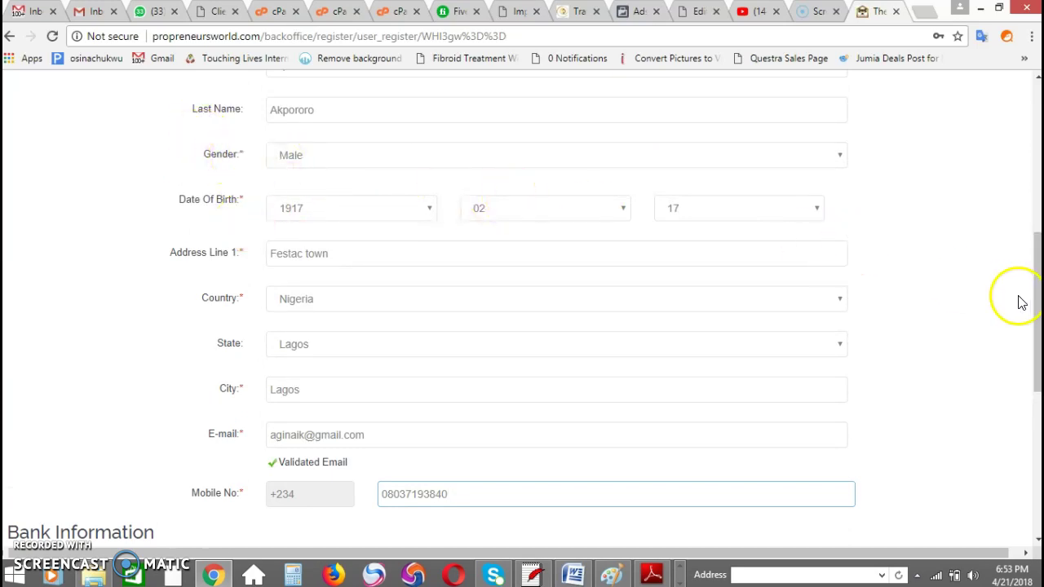
pyautogui.moveTo(1035, 293); pyautogui.dragTo(1037, 404)
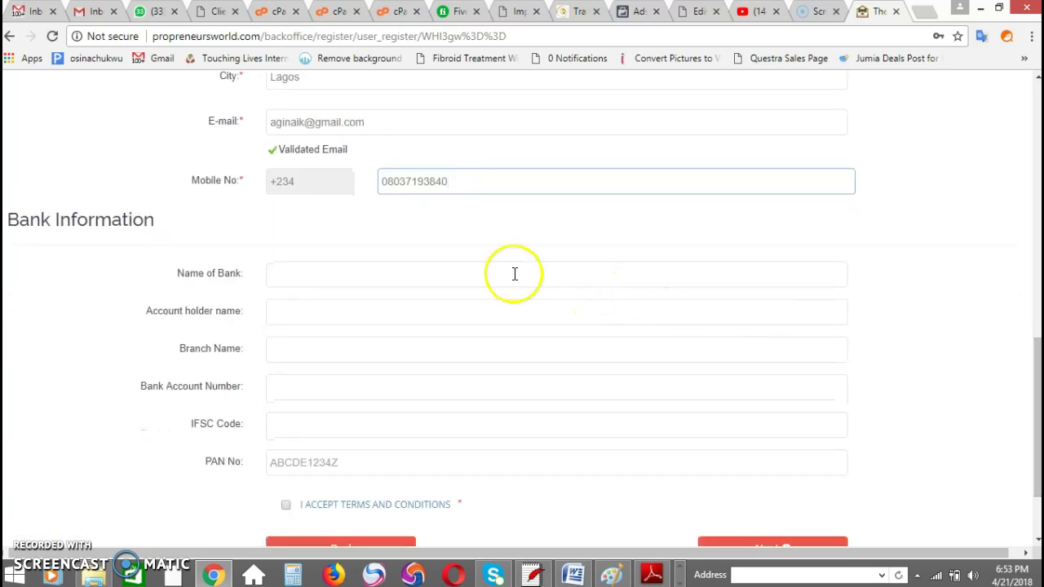
# Step: Leave the bank details blank and tick I ACCEPT TERMS AND CONDITIONS
pyautogui.click(447, 283)
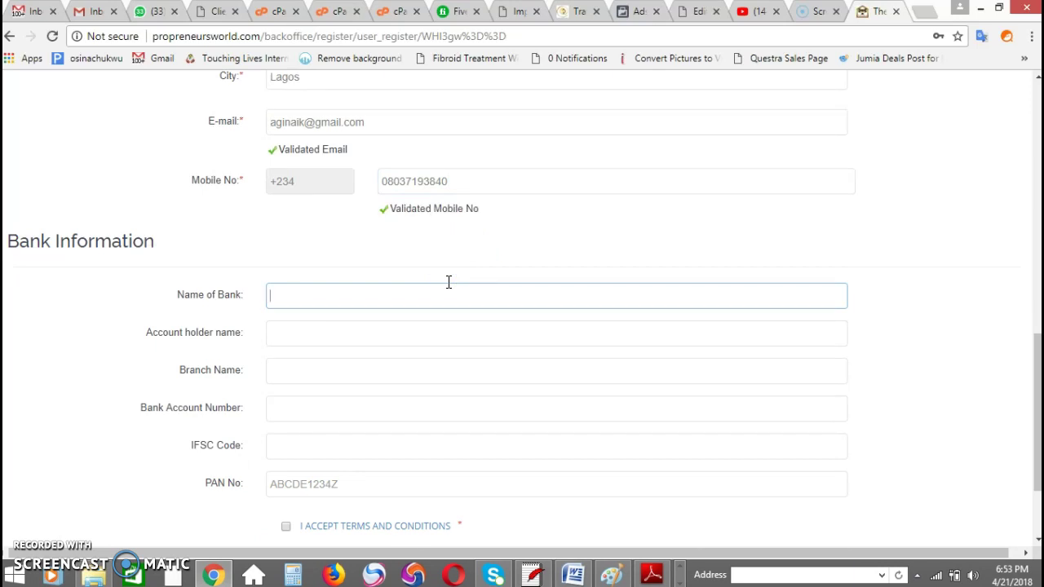
pyautogui.click(1037, 367)
pyautogui.scroll(-2, 1037, 367)
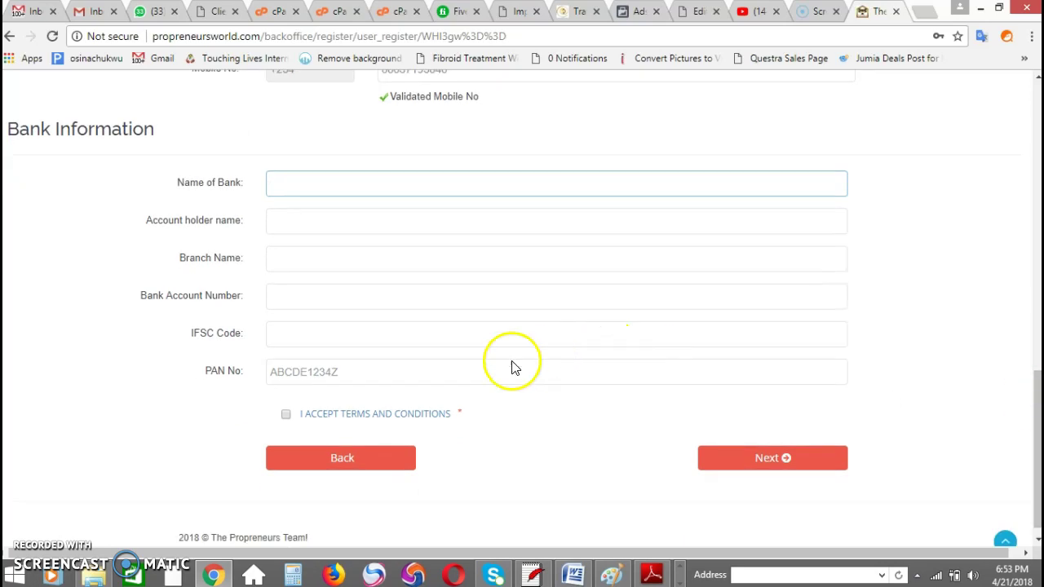
pyautogui.click(286, 416)
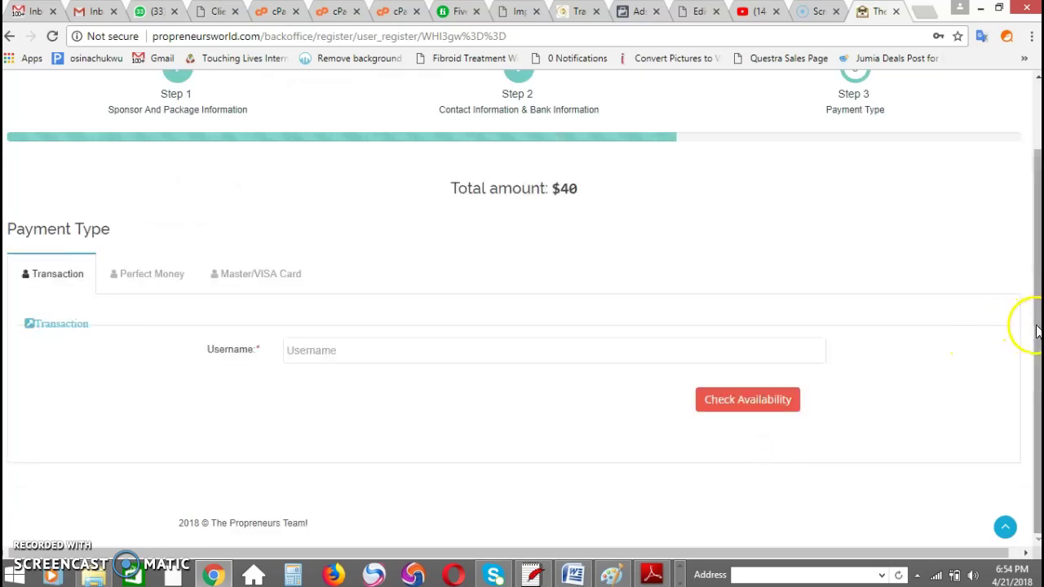
# Step: Enter a username on the Transaction payment tab and run Check Availability
pyautogui.moveTo(1038, 326)
pyautogui.mouseDown()
pyautogui.moveTo(1035, 279)
pyautogui.moveTo(1037, 334)
pyautogui.mouseUp()
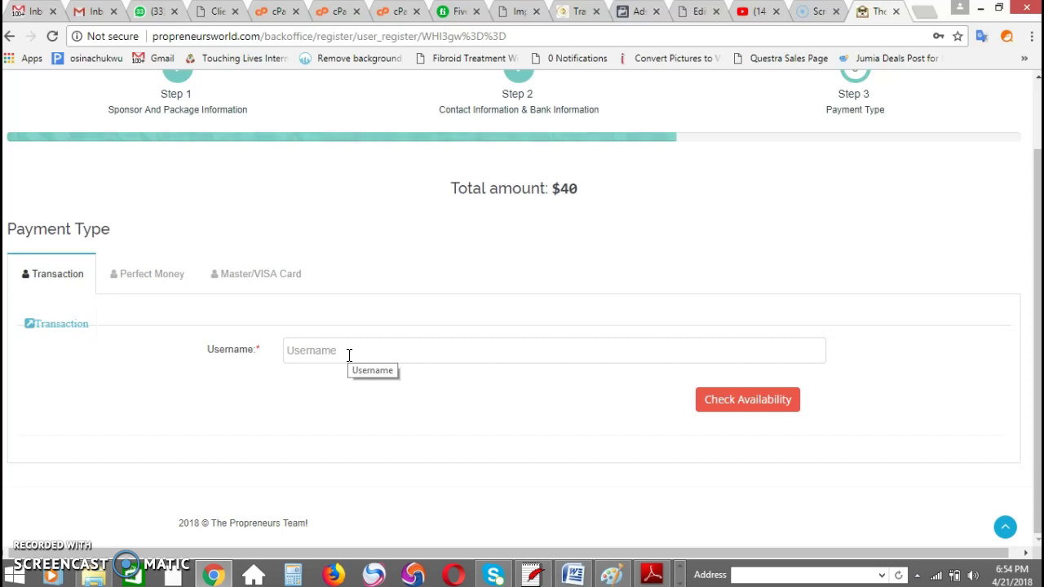
pyautogui.click(347, 354)
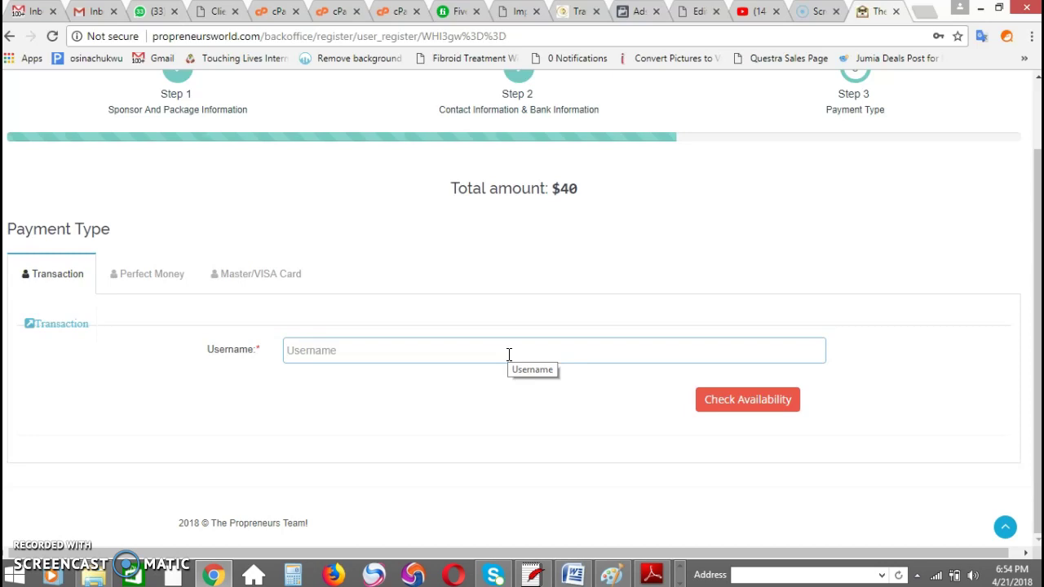
pyautogui.write('thebull')
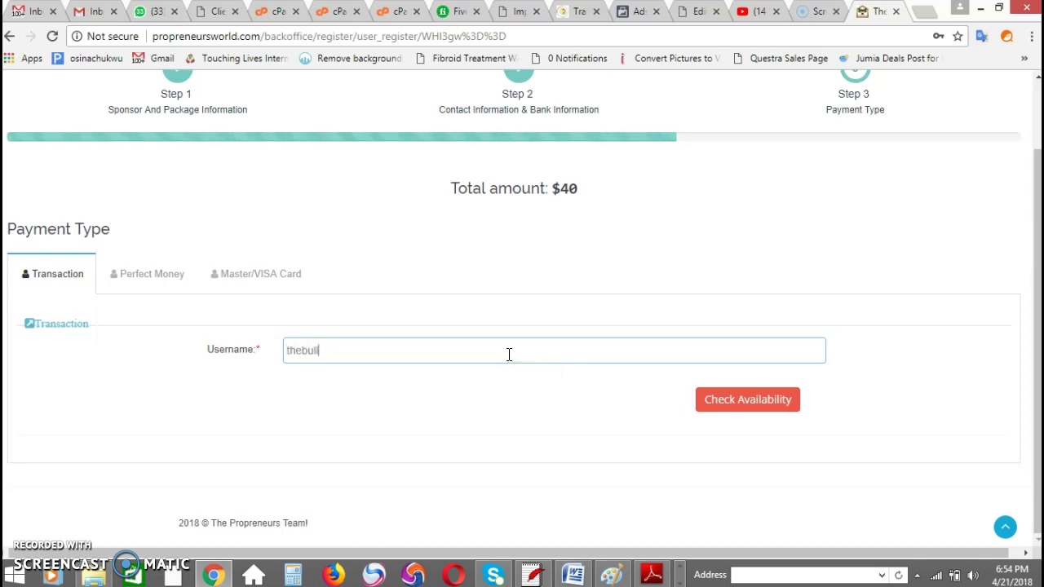
pyautogui.click(741, 397)
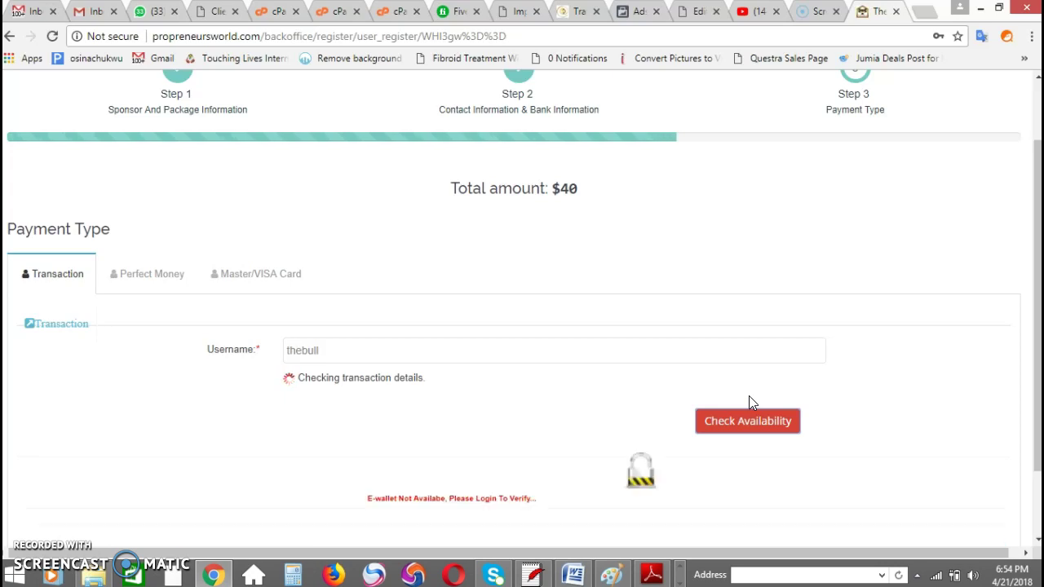
# Step: Delete the rejected username so the Transaction Username field is empty
pyautogui.click(499, 303)
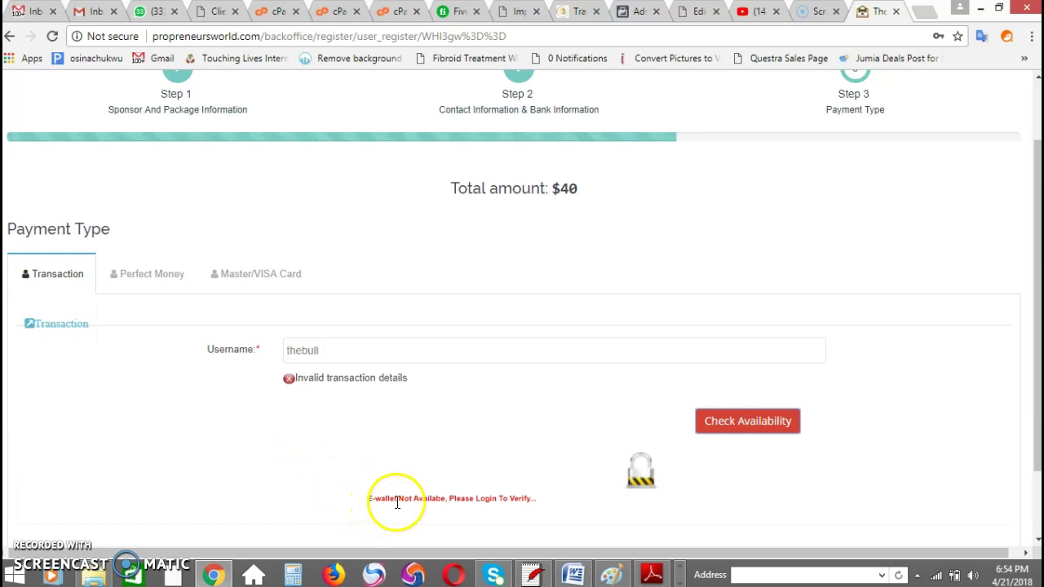
pyautogui.click(287, 380)
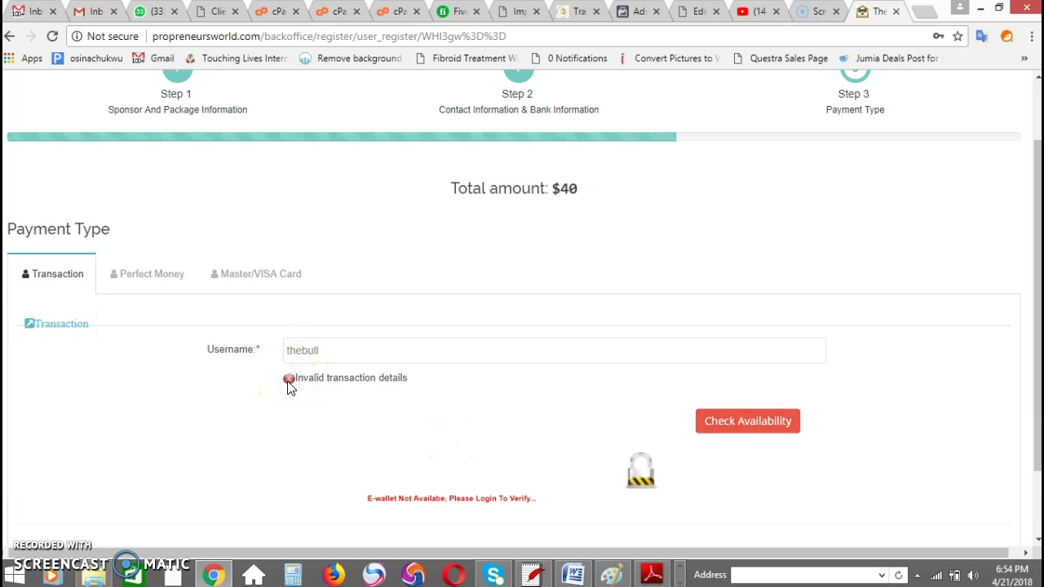
pyautogui.click(338, 345)
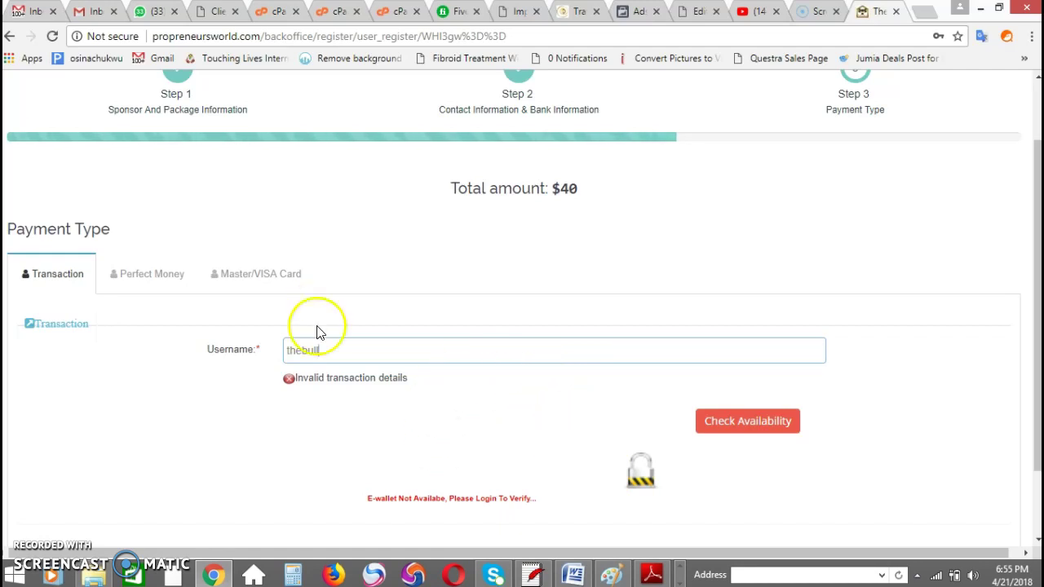
pyautogui.click(366, 350)
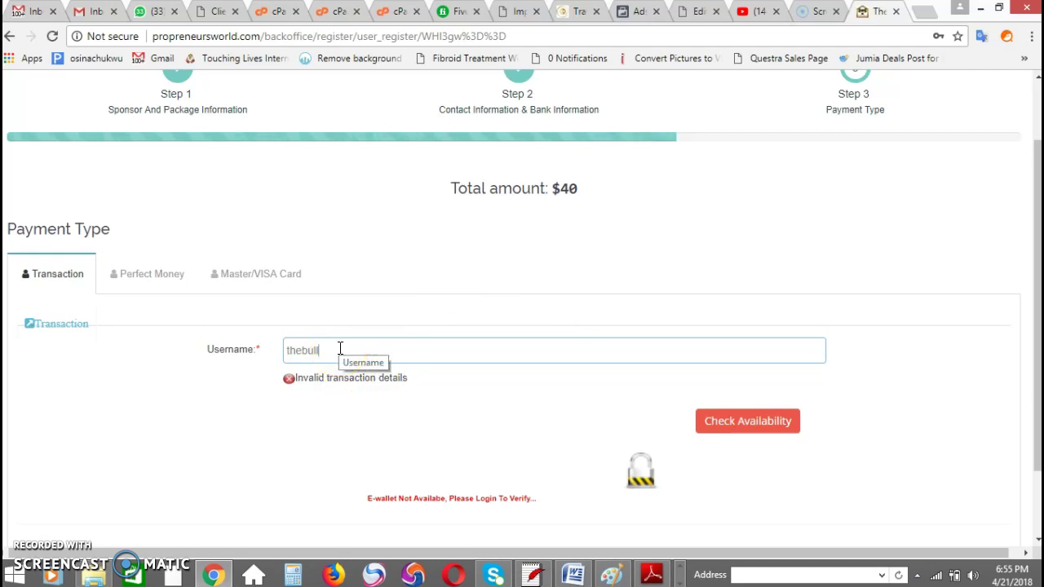
pyautogui.press('BackSpace')
pyautogui.press('BackSpace')
pyautogui.press('BackSpace')
pyautogui.press('BackSpace')
pyautogui.press('BackSpace')
pyautogui.press('BackSpace')
pyautogui.press('BackSpace')
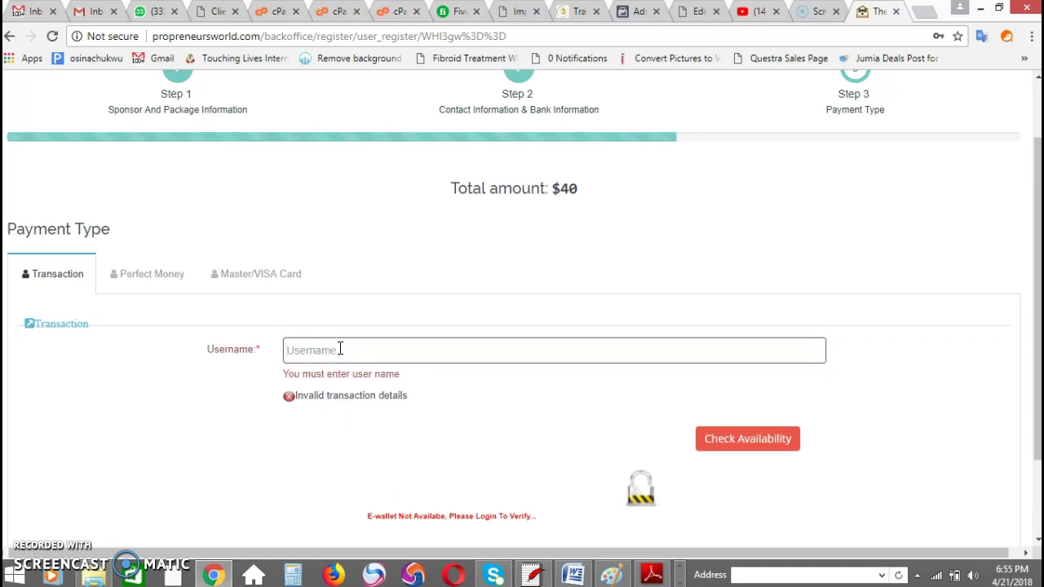
pyautogui.click(1034, 316)
pyautogui.moveTo(1034, 316); pyautogui.dragTo(1032, 290)
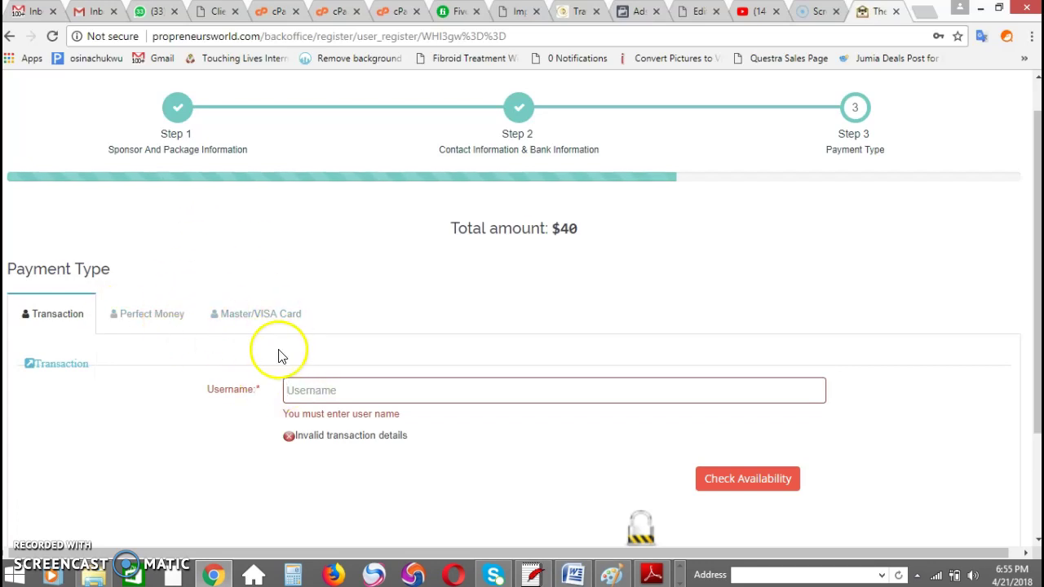
# Step: View the Perfect Money 40 USD payment page, then go back to Step 1
pyautogui.click(163, 320)
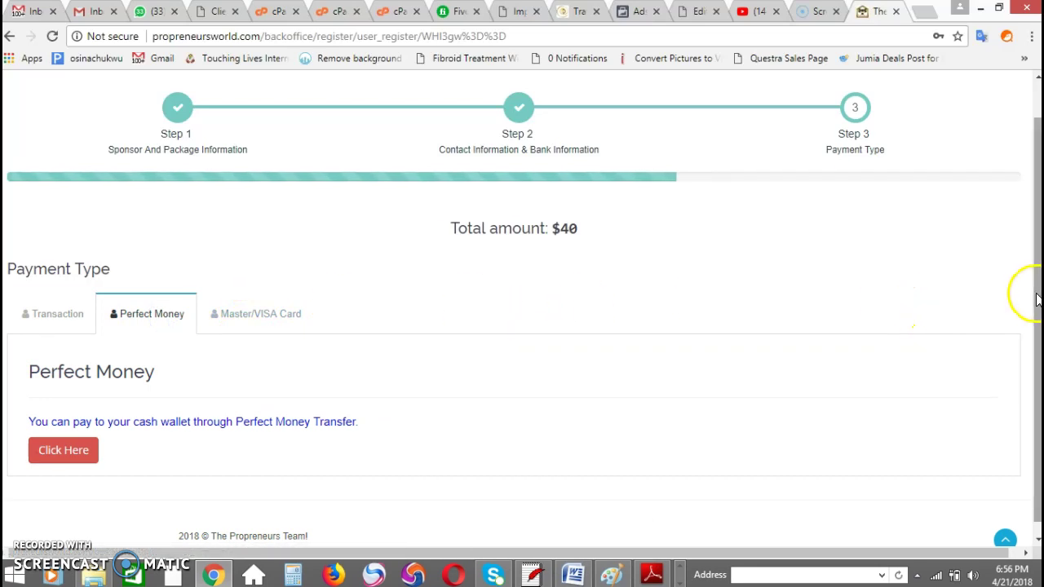
pyautogui.click(74, 451)
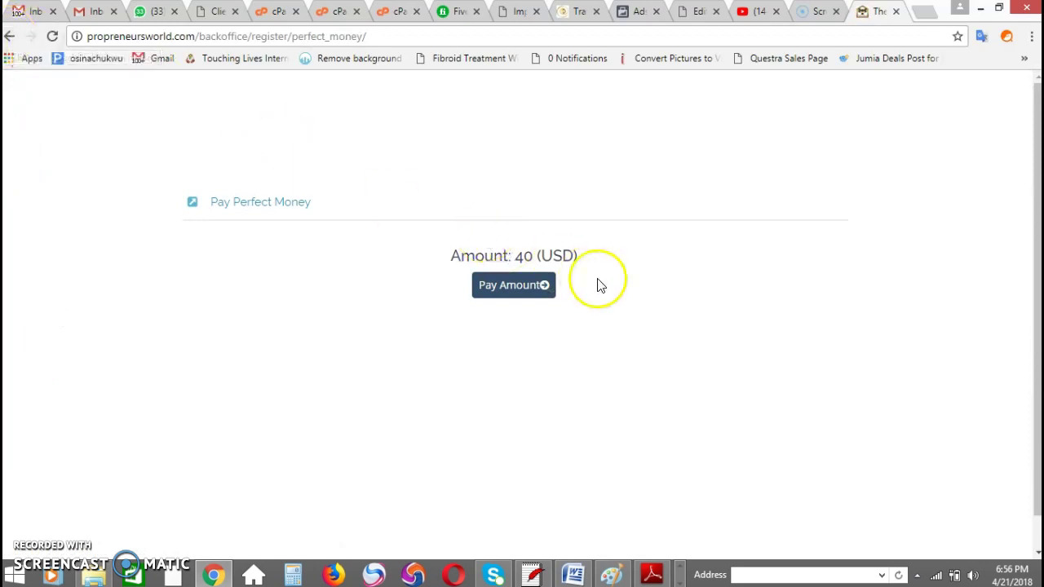
pyautogui.click(9, 37)
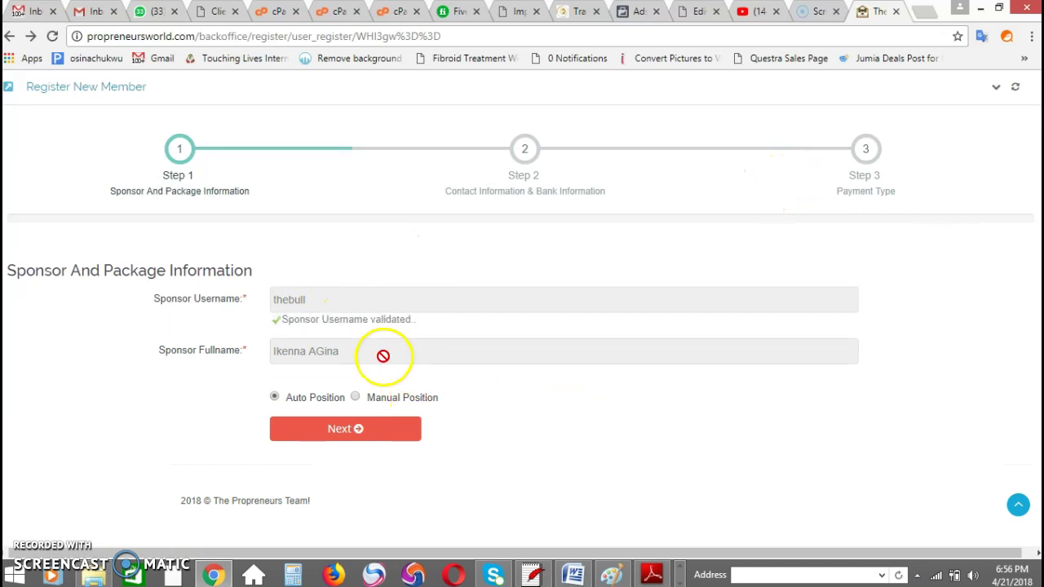
# Step: Choose Manual Position and close the Position list without picking a leg
pyautogui.click(382, 353)
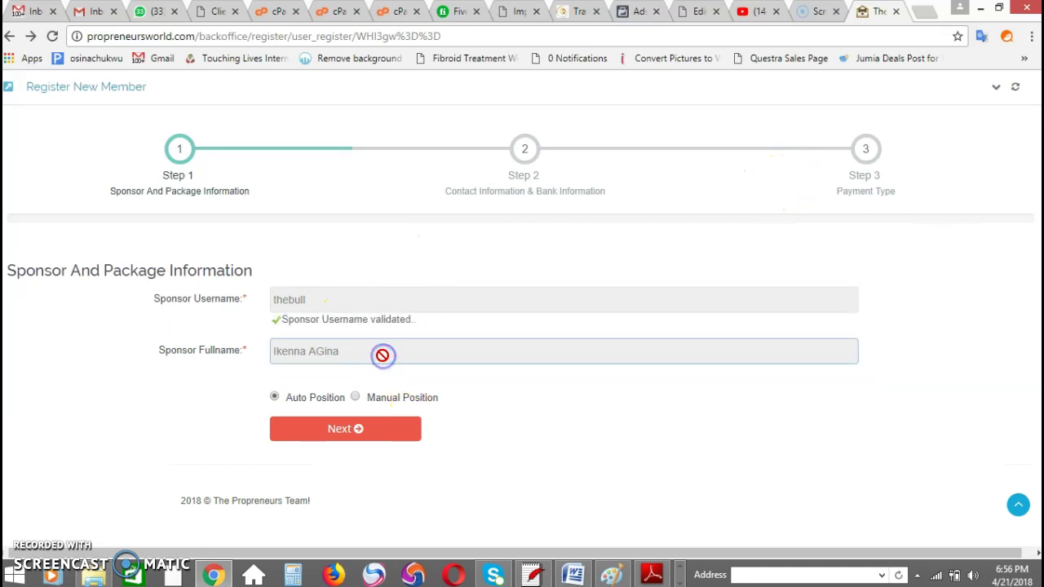
pyautogui.click(355, 399)
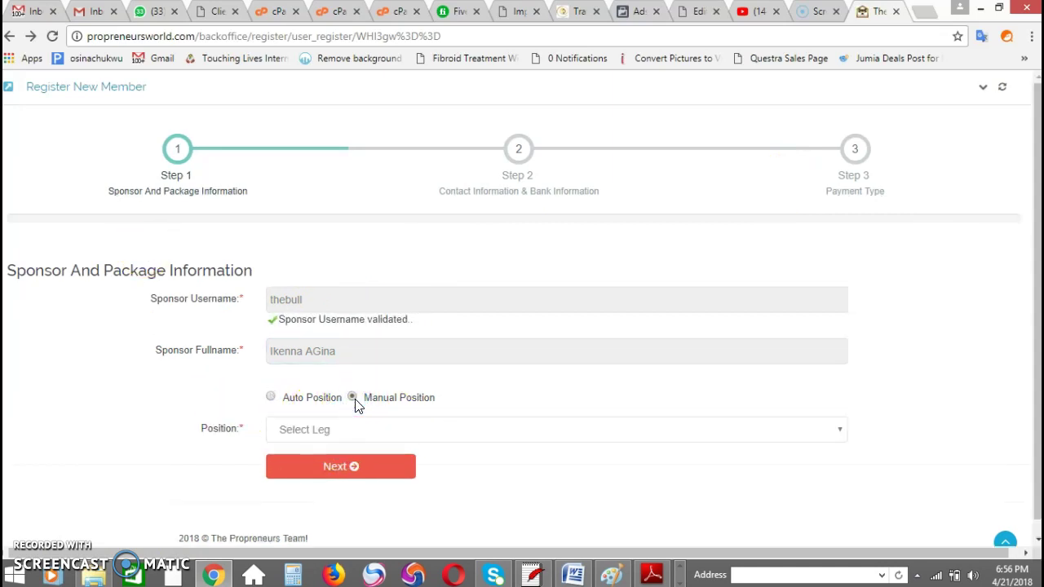
pyautogui.click(339, 430)
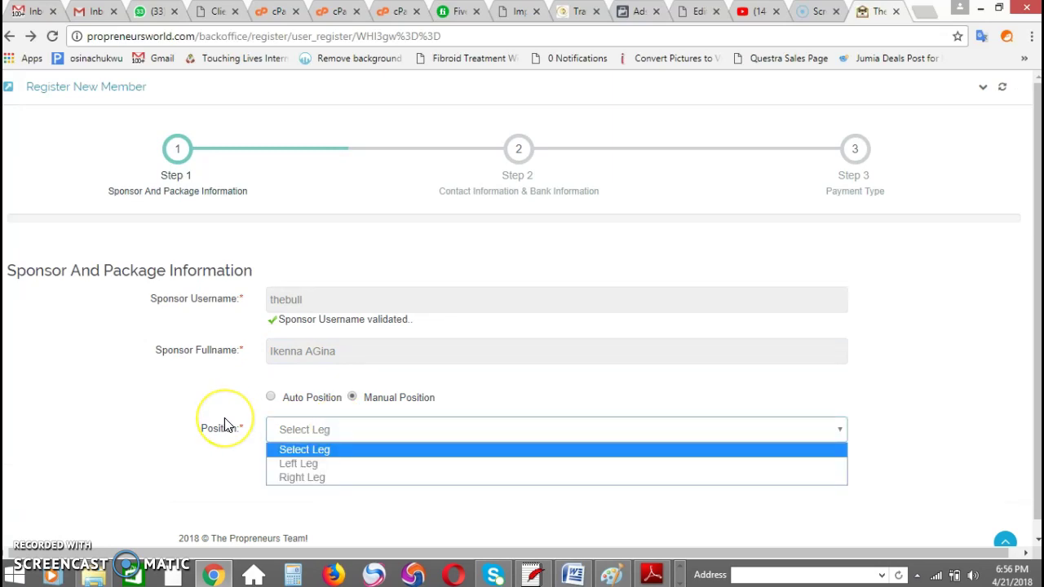
pyautogui.click(367, 505)
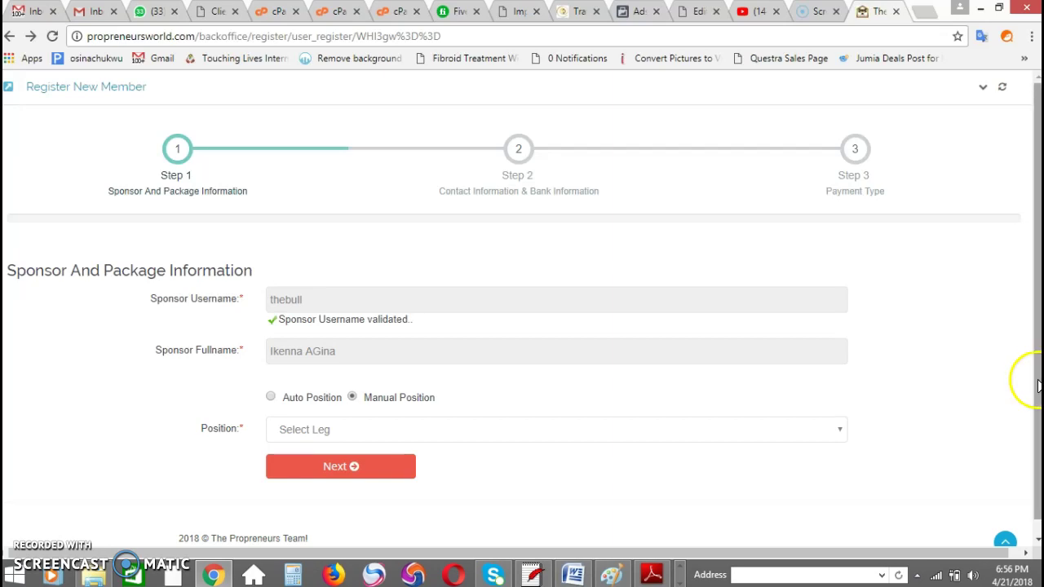
pyautogui.scroll(-1, 1036, 383)
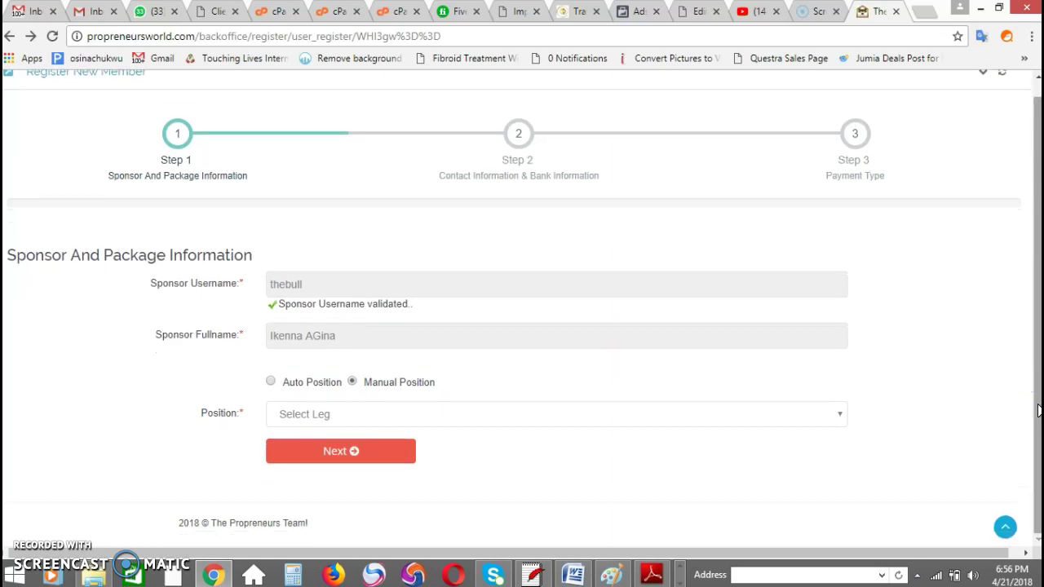